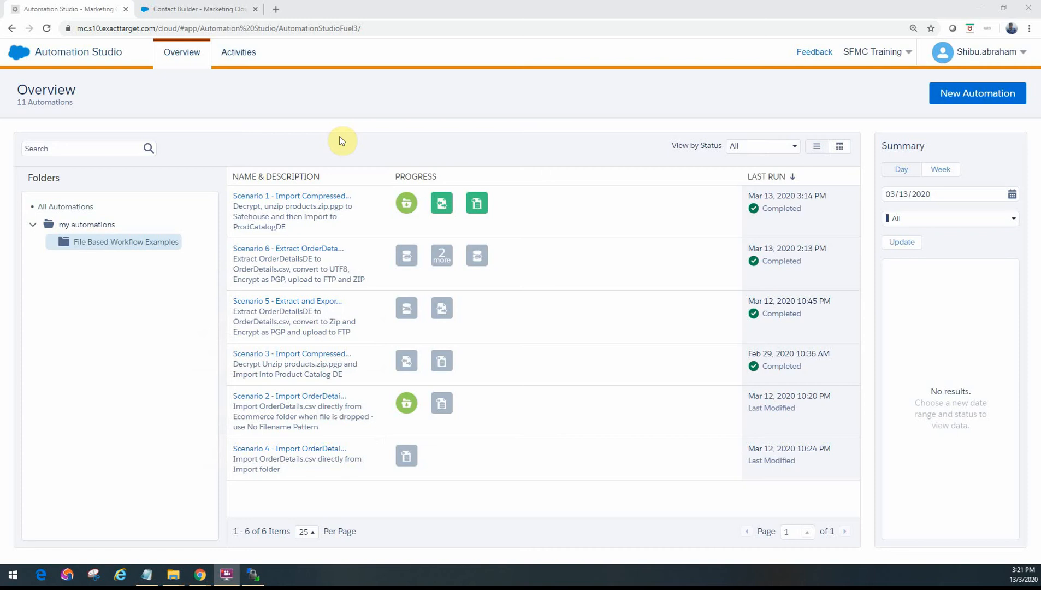
Step: Open the Scenario 1 import automation and check the Product Catalog data extension in Contact Builder before returning to the automation
{"action": "mouse_move", "coordinate": [269, 201]}
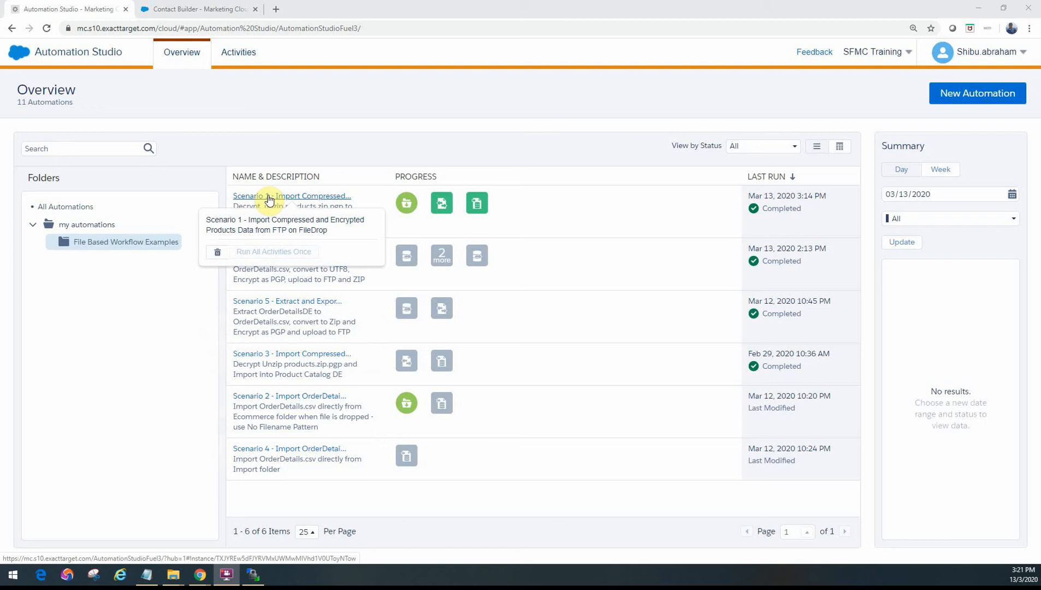
{"action": "left_click", "coordinate": [268, 198]}
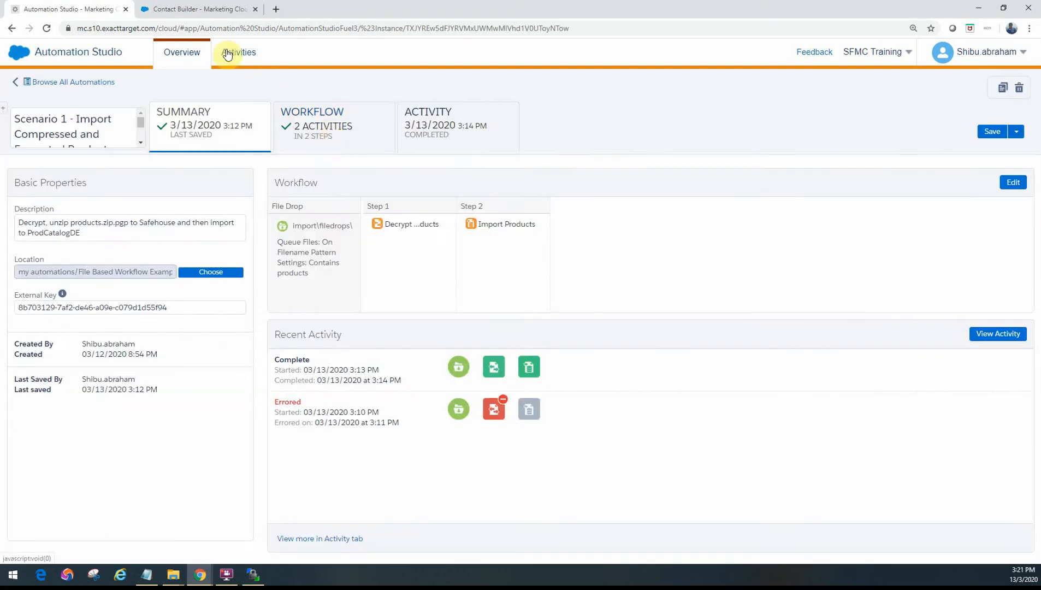
{"action": "left_click", "coordinate": [197, 9]}
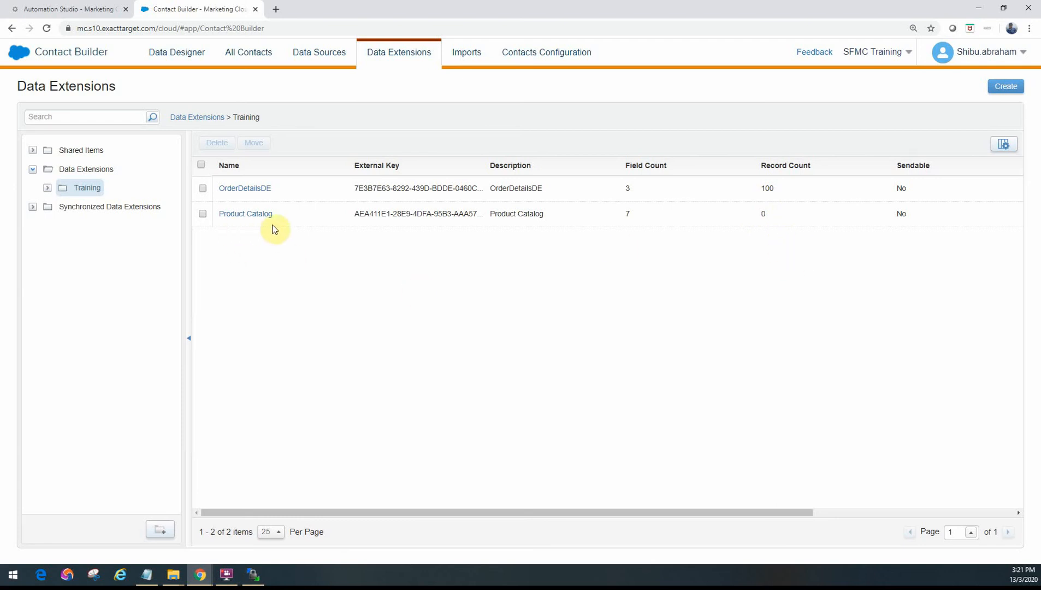
{"action": "left_click", "coordinate": [81, 8]}
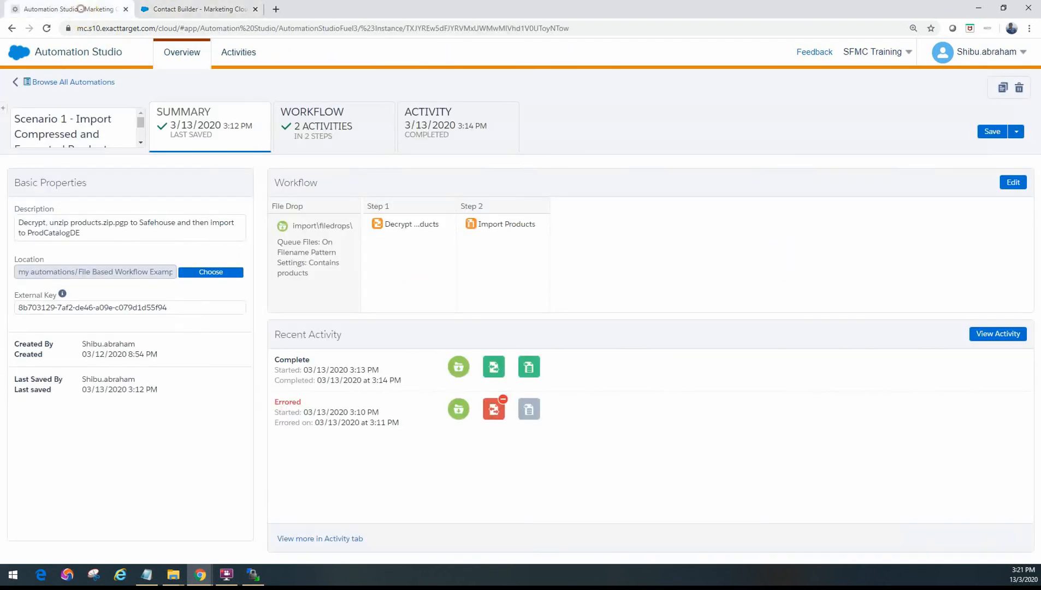
Step: Switch to WinSCP to view the local products.zip.pgp file and the remote FileDrops folder, and move the window out of the way
{"action": "left_click", "coordinate": [253, 574]}
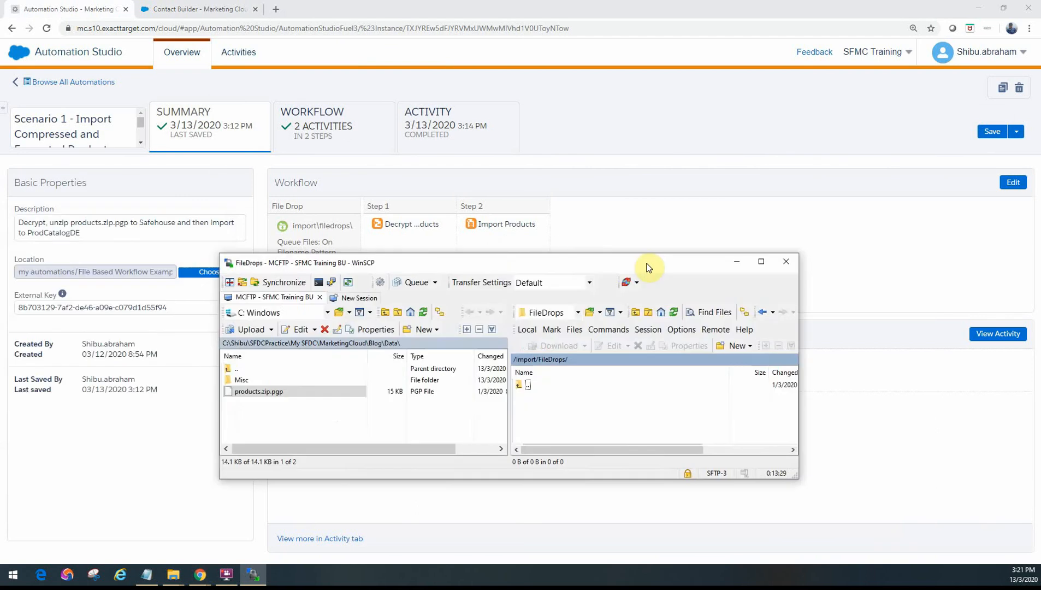
{"action": "left_click", "coordinate": [296, 378]}
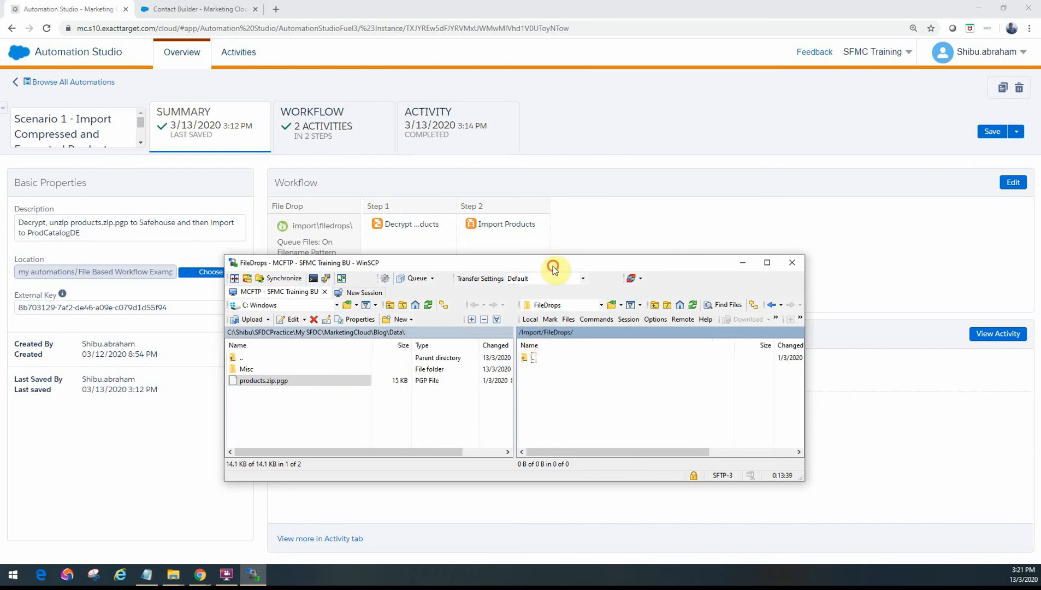
{"action": "left_click_drag", "start_coordinate": [615, 266], "coordinate": [0, 281]}
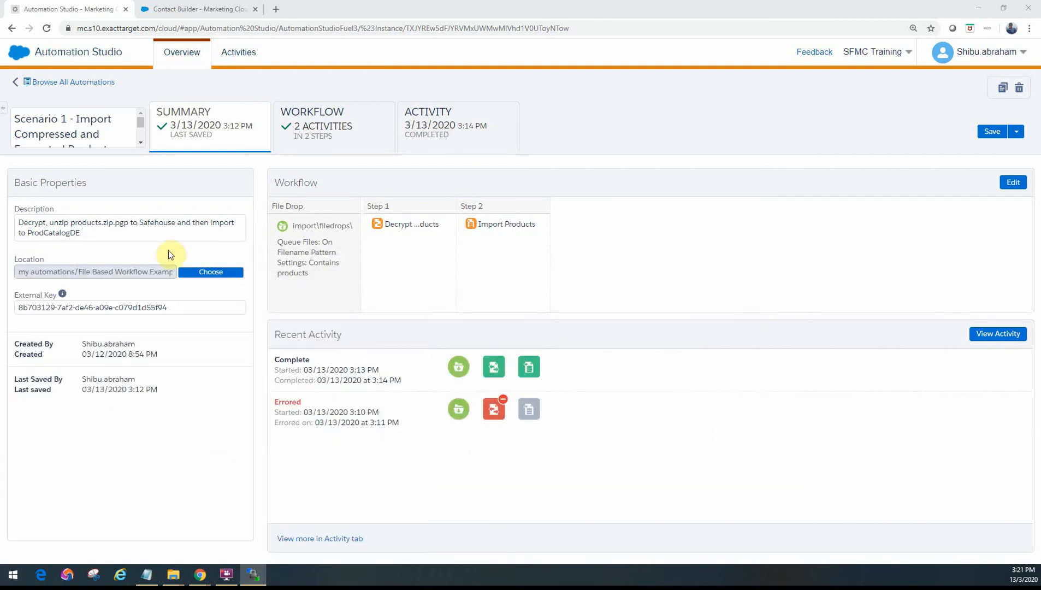
Step: Review the workflow's File Drop directory and filename pattern settings, and leave the setup without changes
{"action": "left_click", "coordinate": [322, 134]}
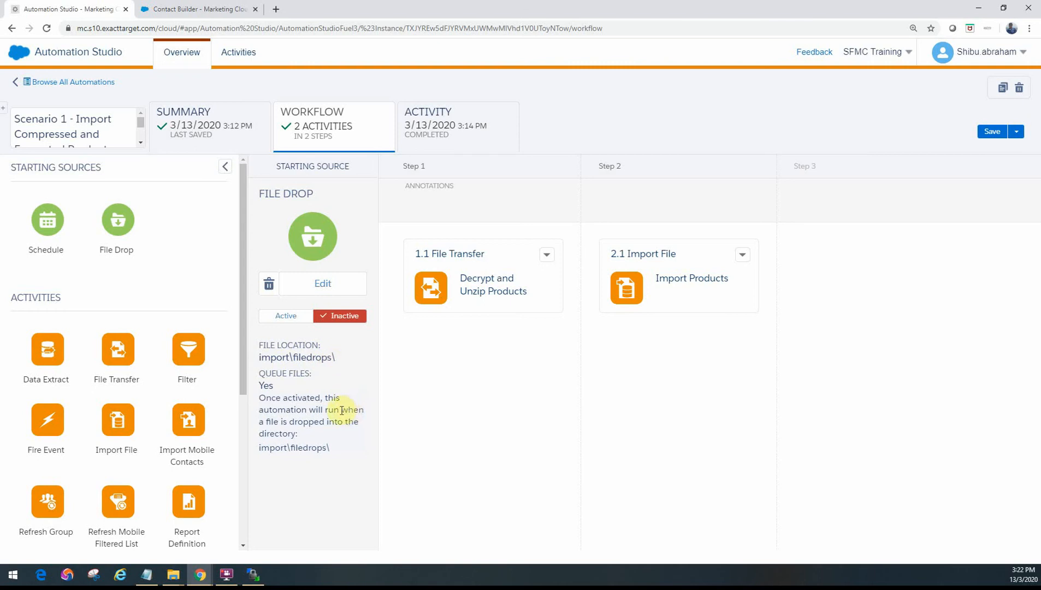
{"action": "left_click", "coordinate": [319, 289]}
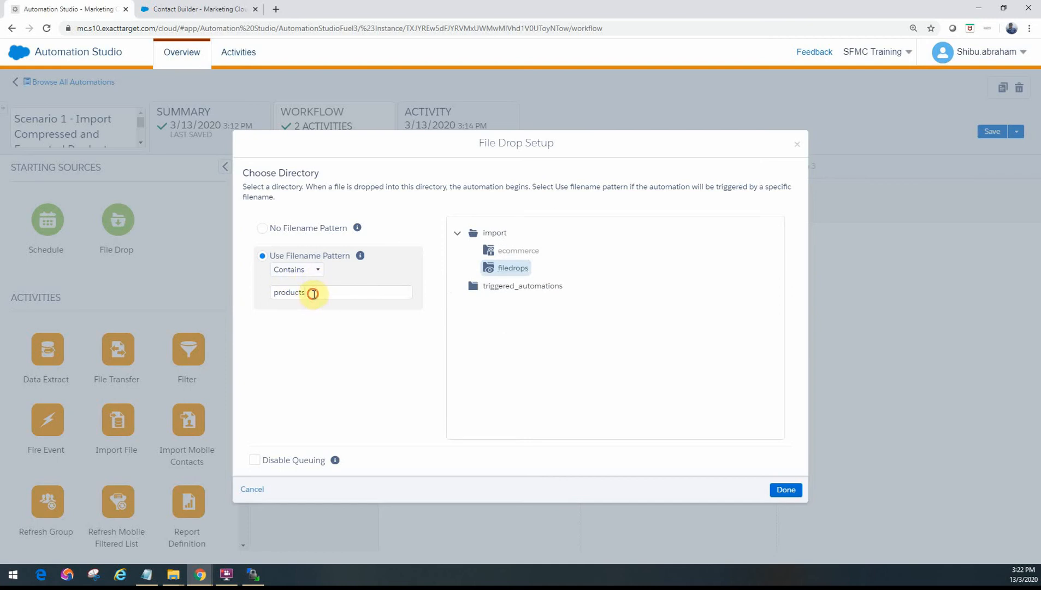
{"action": "left_click_drag", "start_coordinate": [307, 292], "coordinate": [266, 299]}
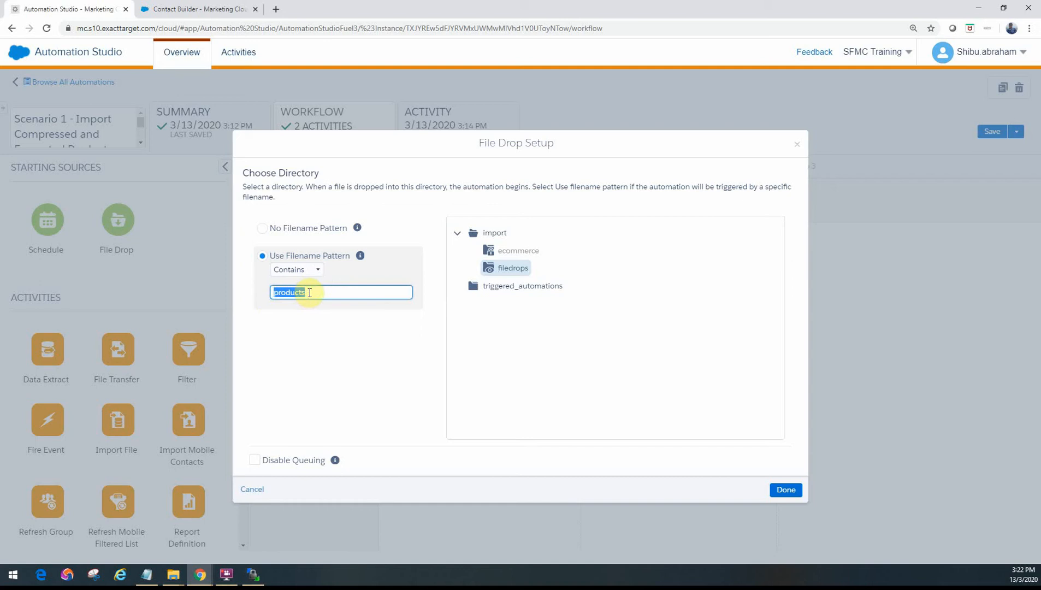
{"action": "mouse_move", "coordinate": [487, 271]}
{"action": "left_click", "coordinate": [252, 495]}
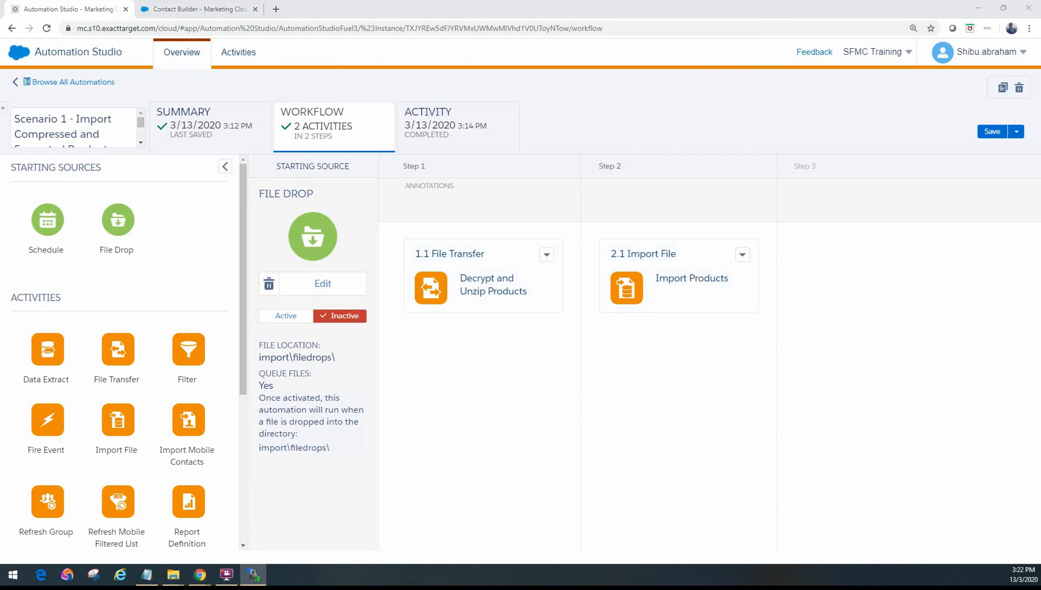
Step: Examine the Decrypt and Unzip Products file transfer's naming pattern, source location and management actions, and close it without saving
{"action": "left_click", "coordinate": [546, 254]}
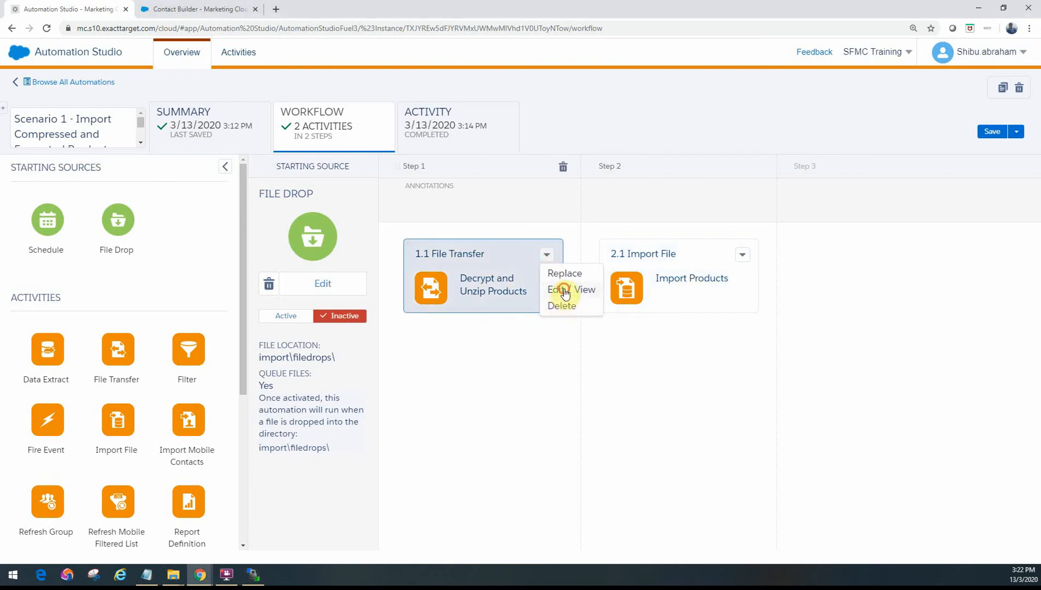
{"action": "left_click", "coordinate": [563, 289]}
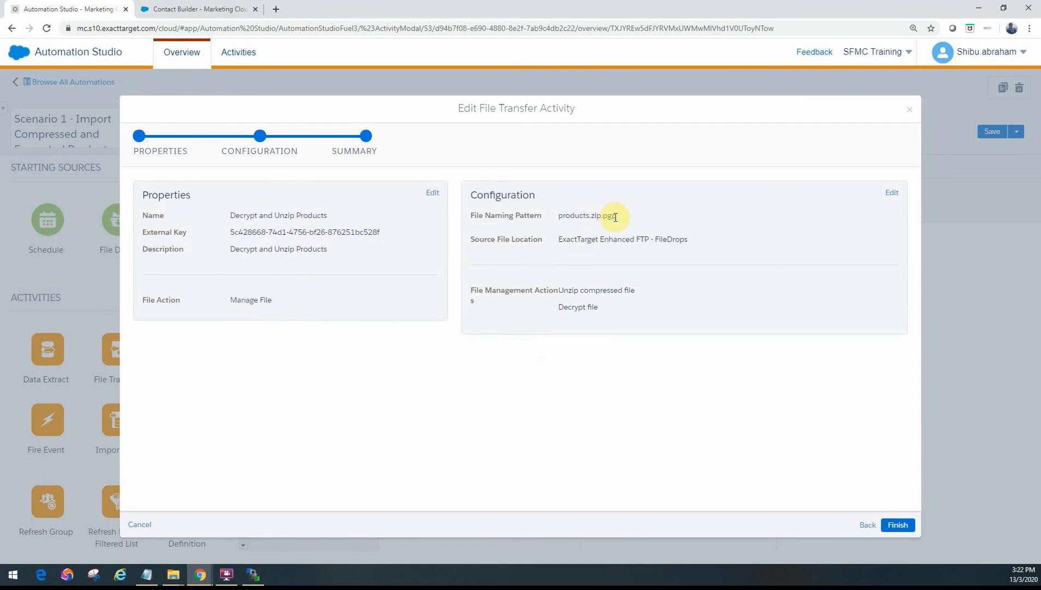
{"action": "double_click", "coordinate": [659, 241]}
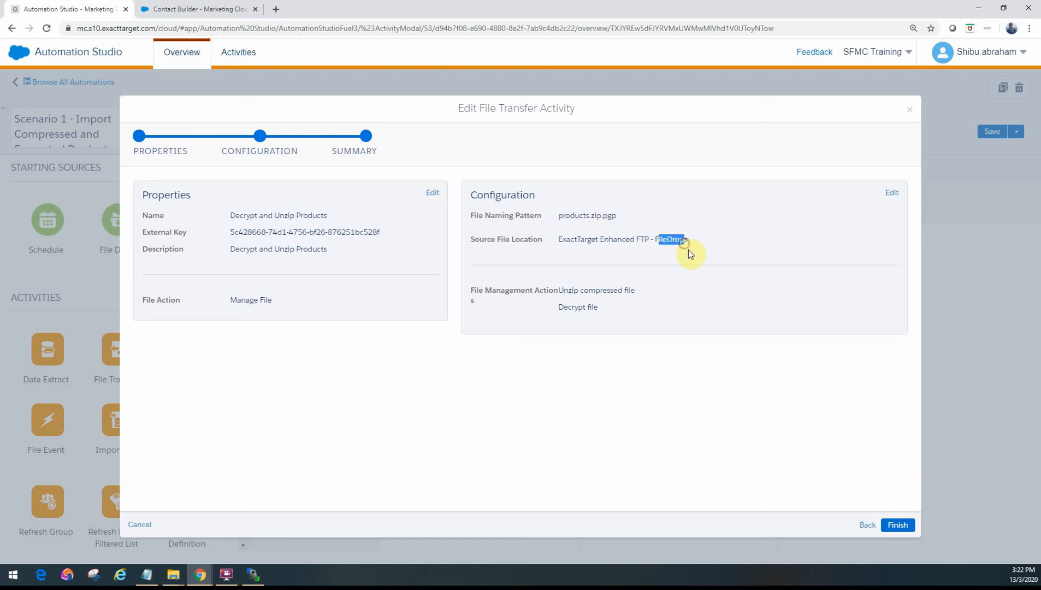
{"action": "left_click", "coordinate": [689, 239]}
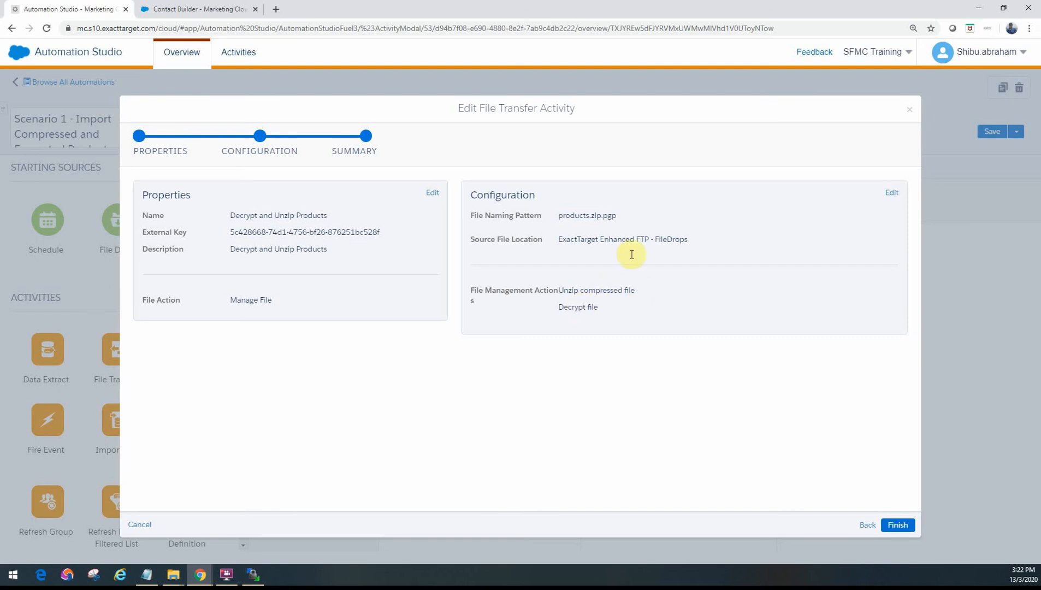
{"action": "left_click", "coordinate": [909, 109]}
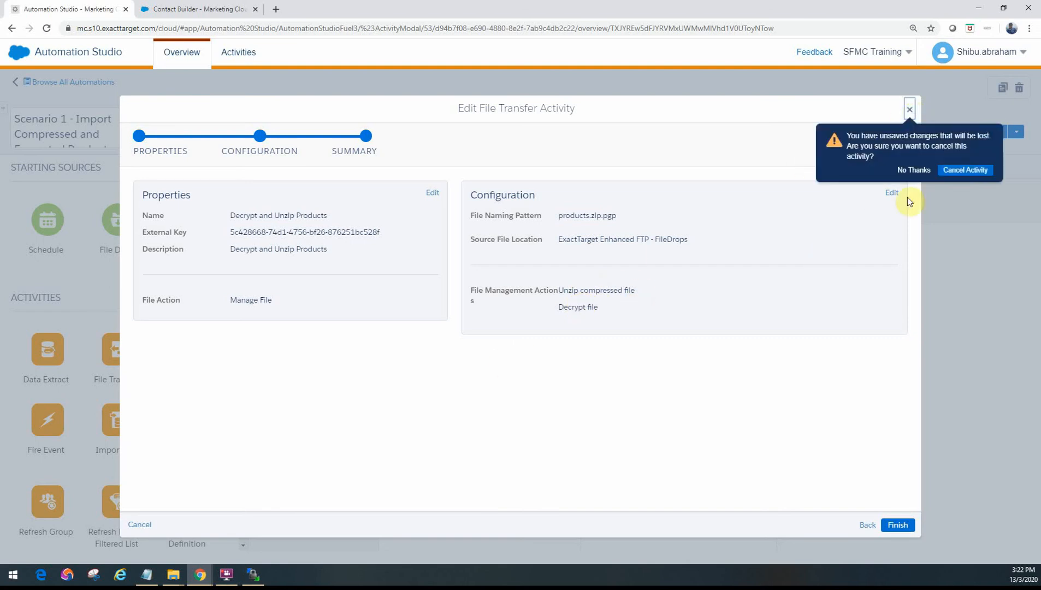
{"action": "left_click", "coordinate": [966, 170]}
Step: Open the Import Products activity and compare its destination data extension with the one listed in Contact Builder
{"action": "left_click", "coordinate": [746, 254]}
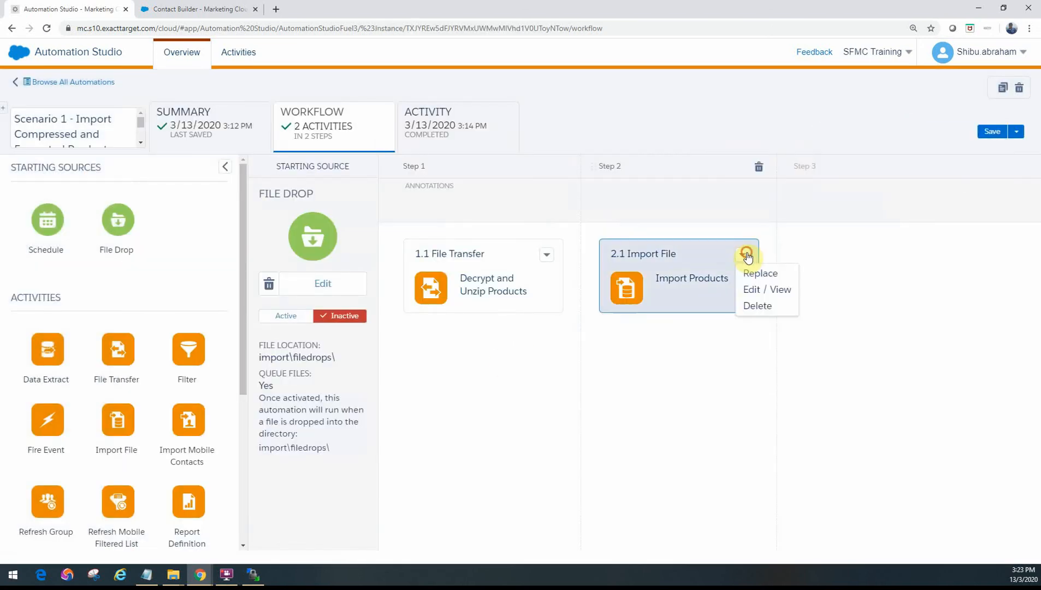
{"action": "left_click", "coordinate": [760, 293]}
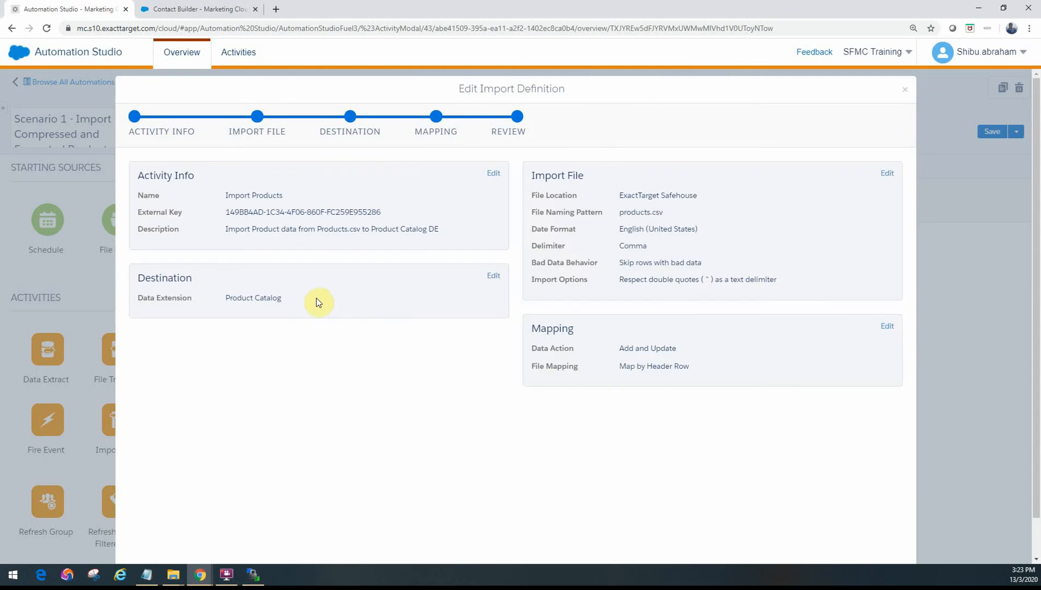
{"action": "left_click_drag", "start_coordinate": [230, 298], "coordinate": [288, 303]}
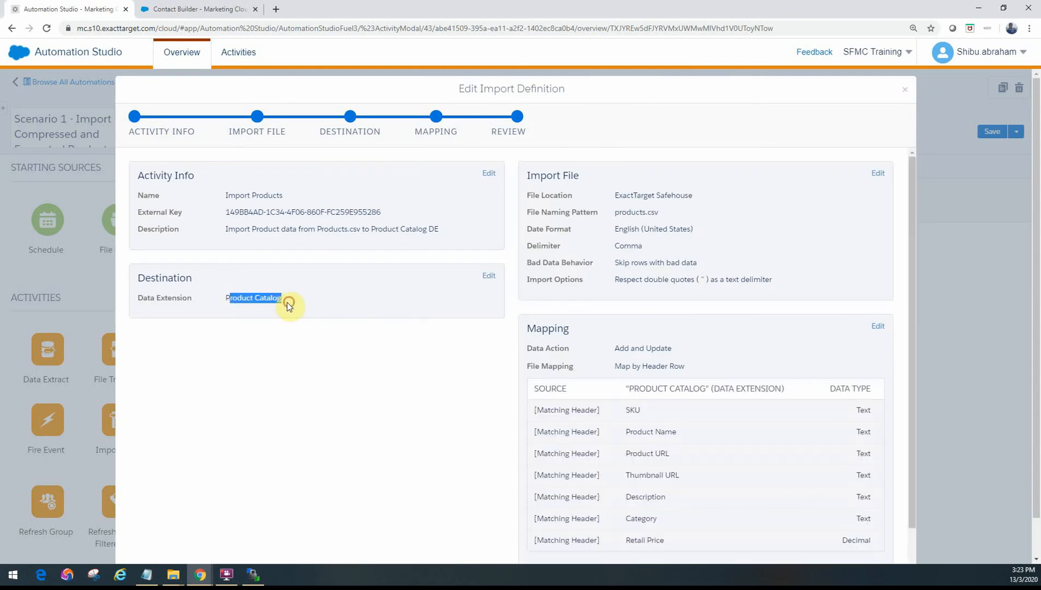
{"action": "left_click", "coordinate": [203, 9]}
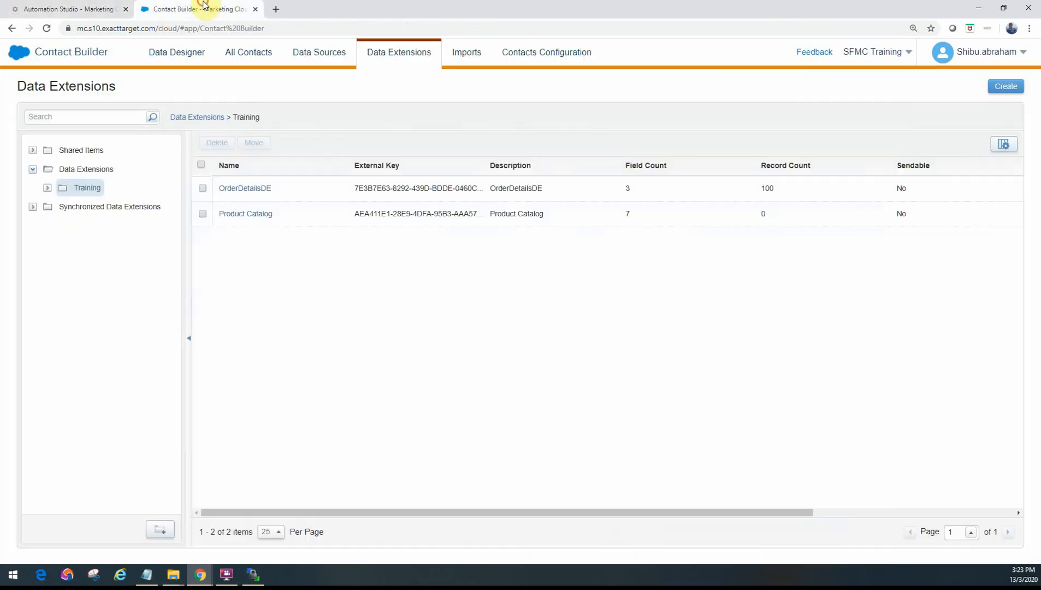
{"action": "left_click", "coordinate": [68, 8]}
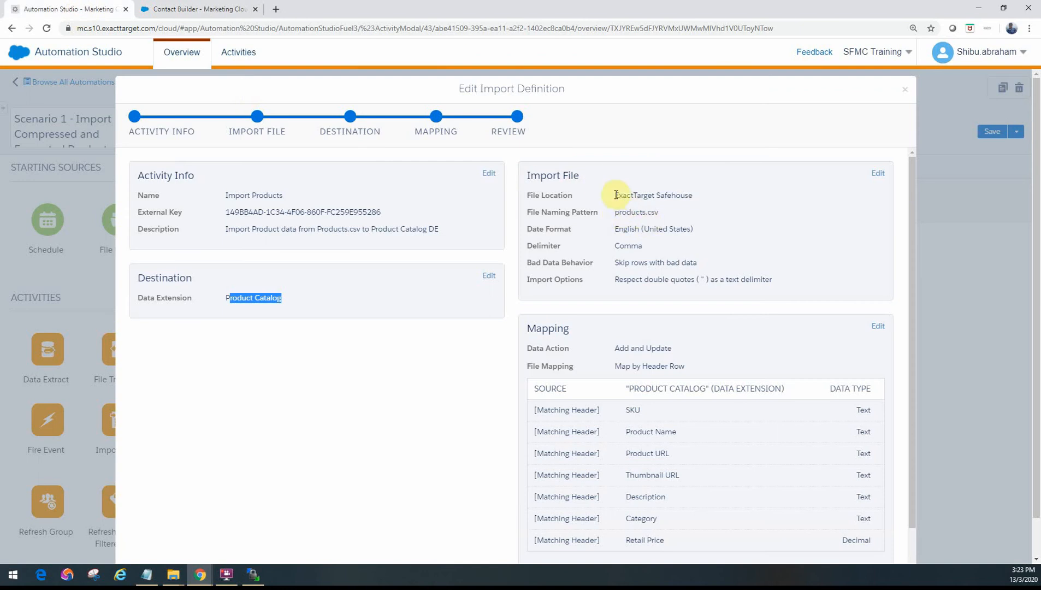
Step: Review the import definition's file location, file naming pattern and field mapping, and close it without saving
{"action": "left_click_drag", "start_coordinate": [615, 198], "coordinate": [686, 200]}
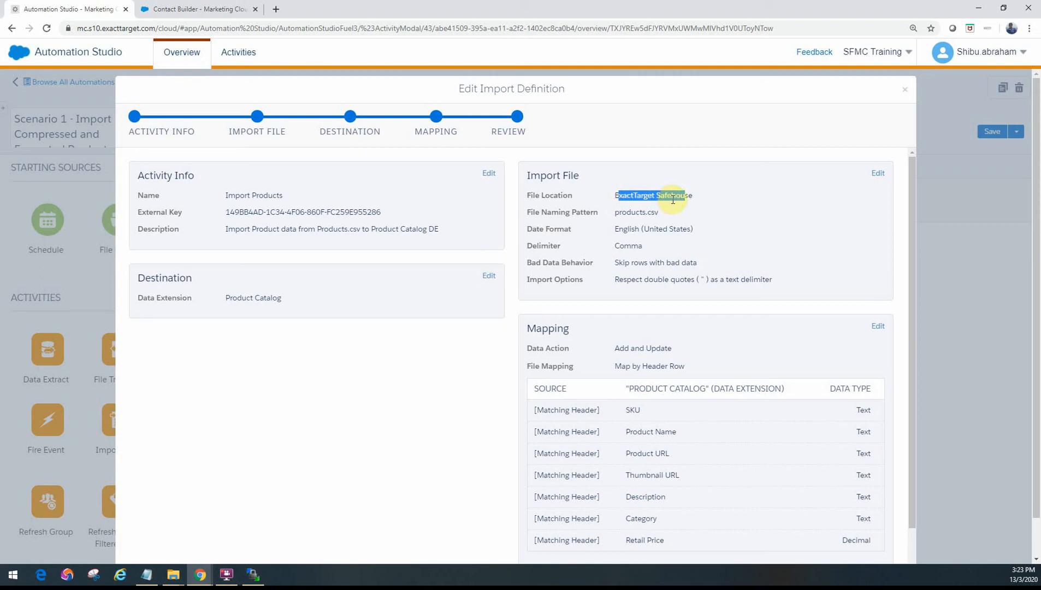
{"action": "left_click_drag", "start_coordinate": [662, 214], "coordinate": [618, 214]}
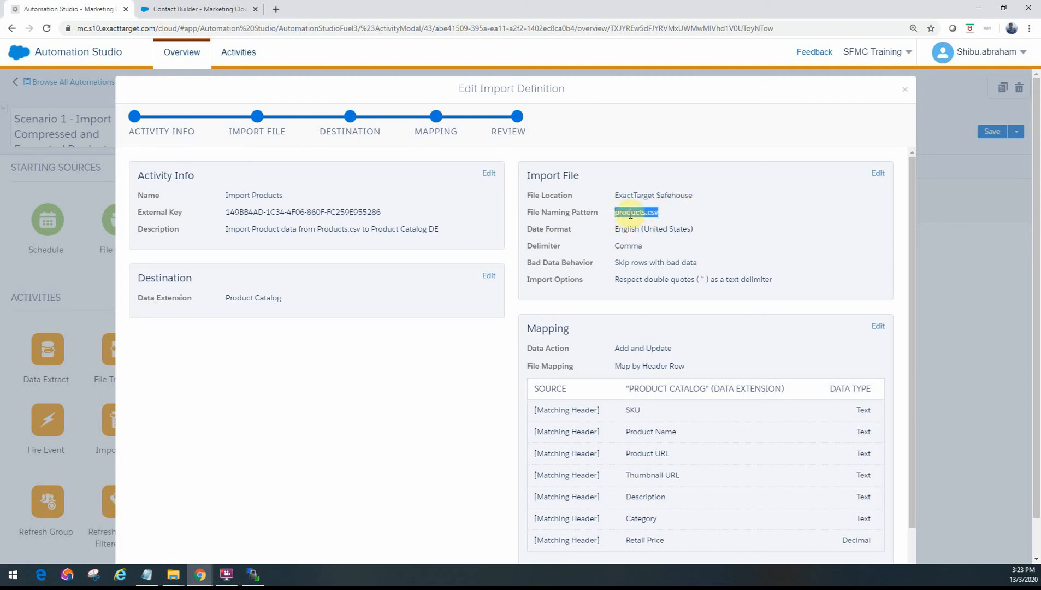
{"action": "left_click", "coordinate": [631, 214]}
{"action": "left_click_drag", "start_coordinate": [659, 213], "coordinate": [622, 215]}
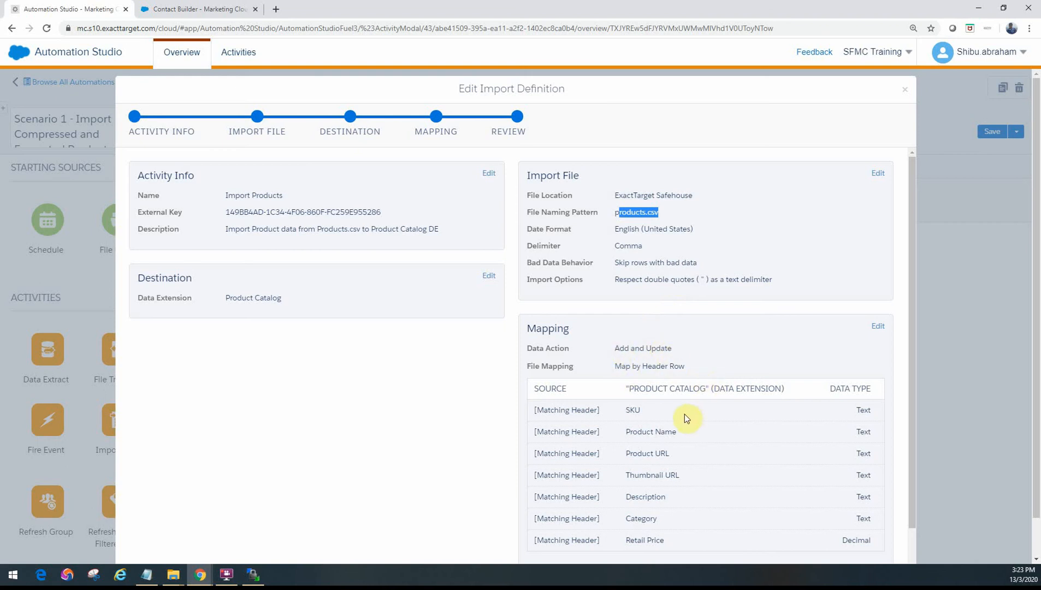
{"action": "scroll", "coordinate": [650, 392], "scroll_direction": "down", "scroll_amount": 1}
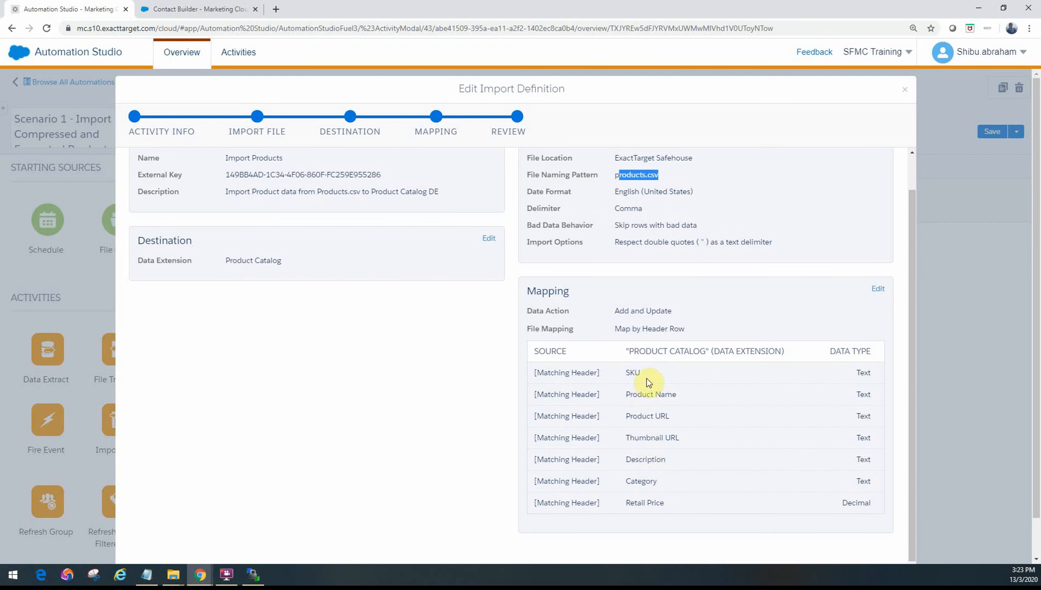
{"action": "left_click", "coordinate": [905, 89]}
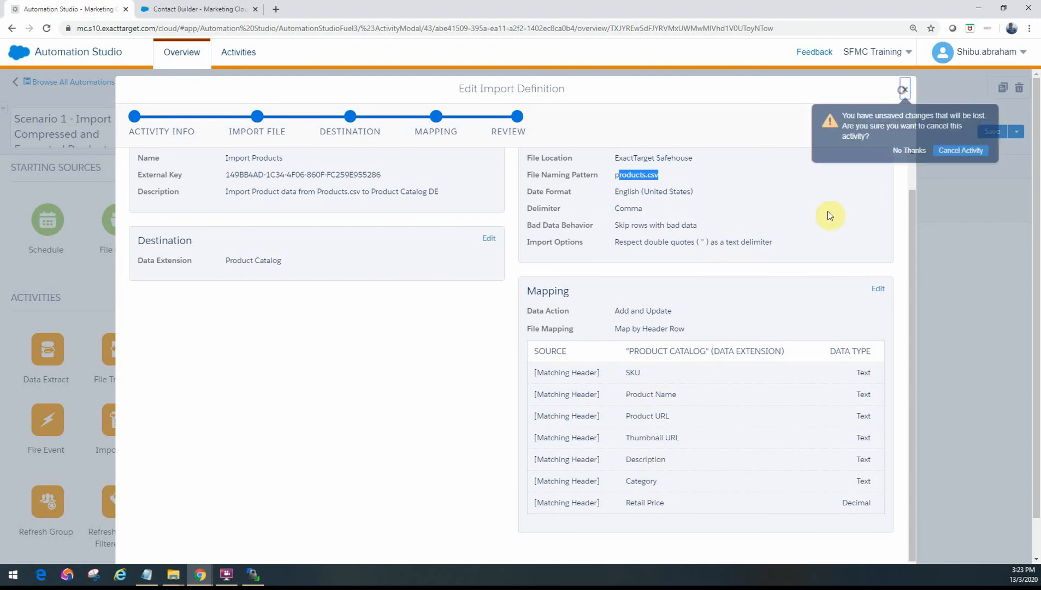
{"action": "left_click", "coordinate": [954, 150]}
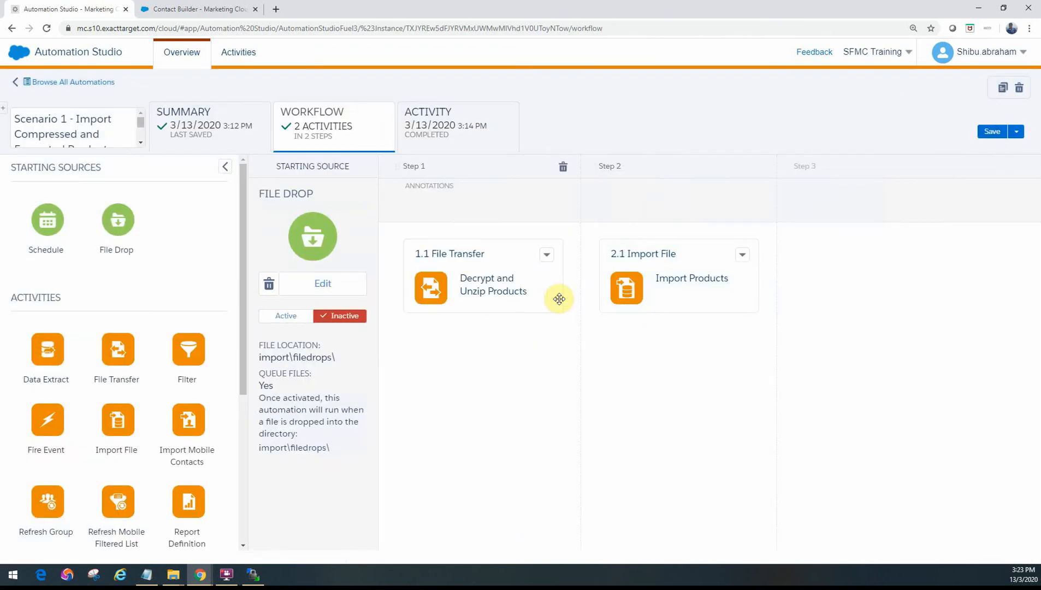
Step: Inspect the automation's run log, revisiting the workflow in between, and check the file transfer step of the errored run
{"action": "key", "text": "alt+Tab"}
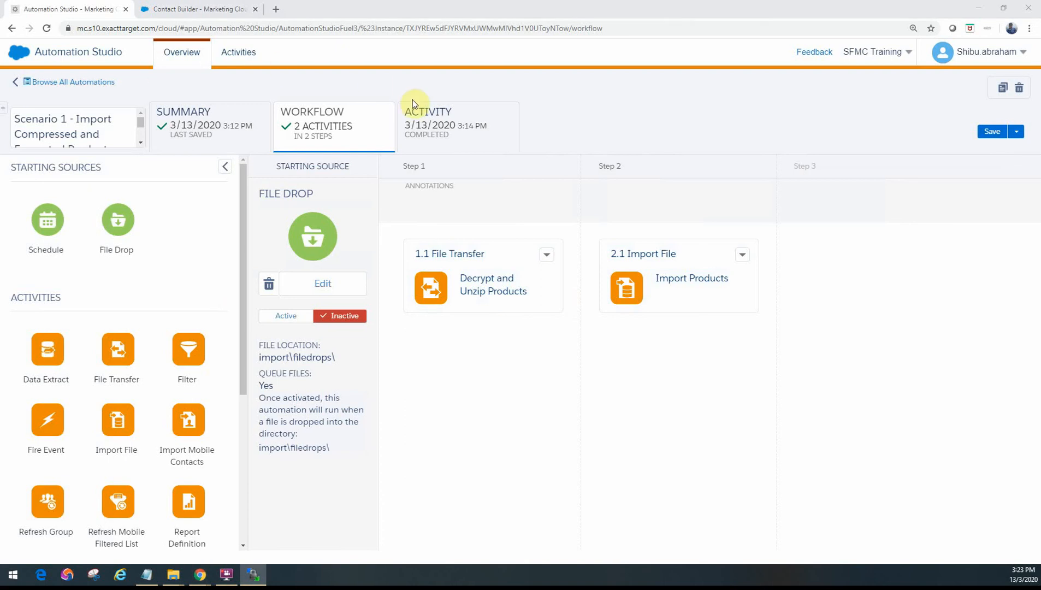
{"action": "left_click", "coordinate": [434, 131]}
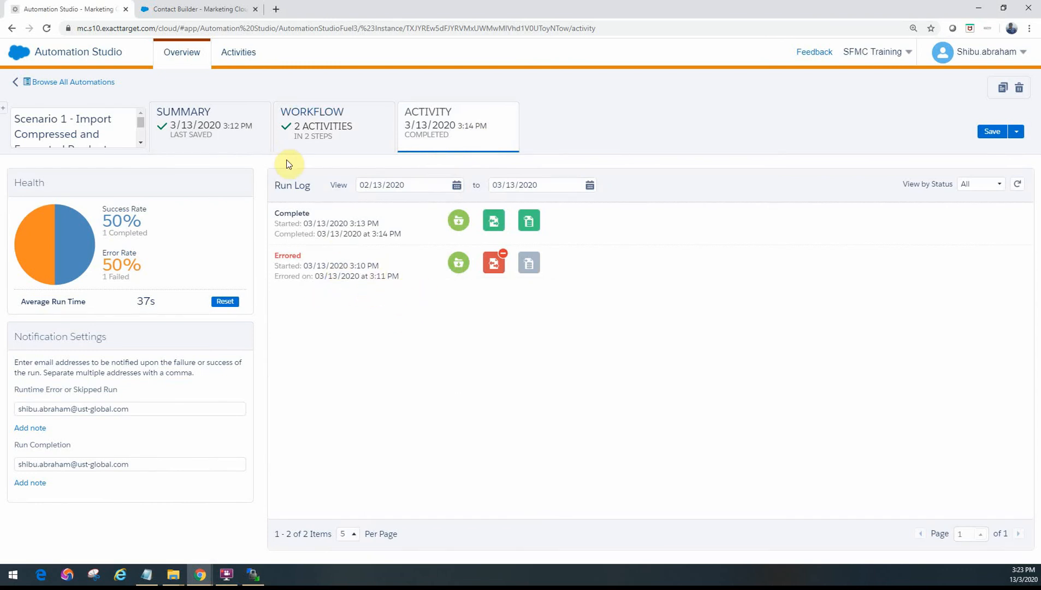
{"action": "left_click", "coordinate": [313, 141]}
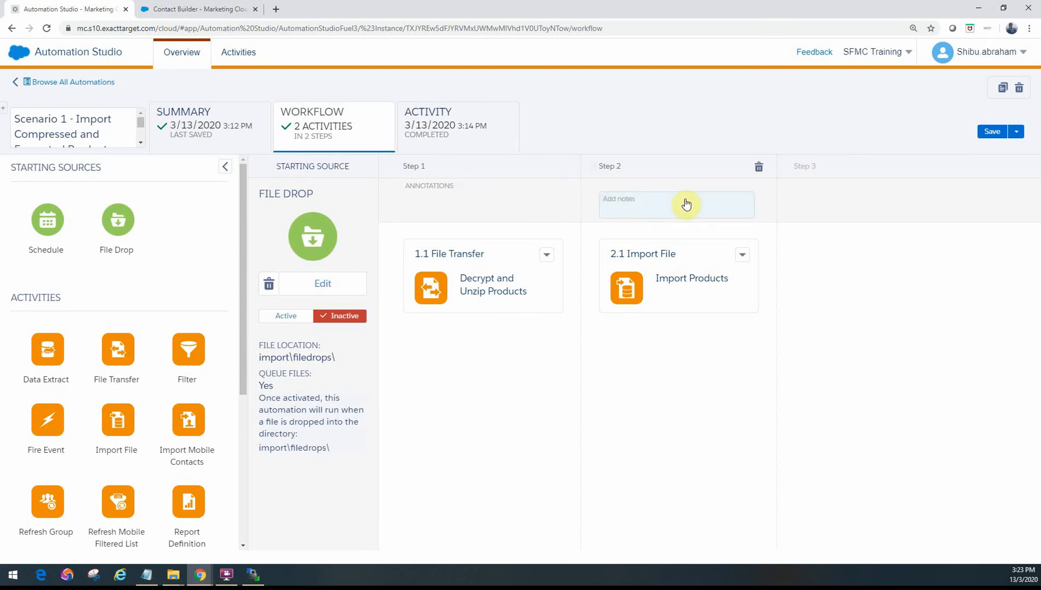
{"action": "left_click", "coordinate": [438, 133]}
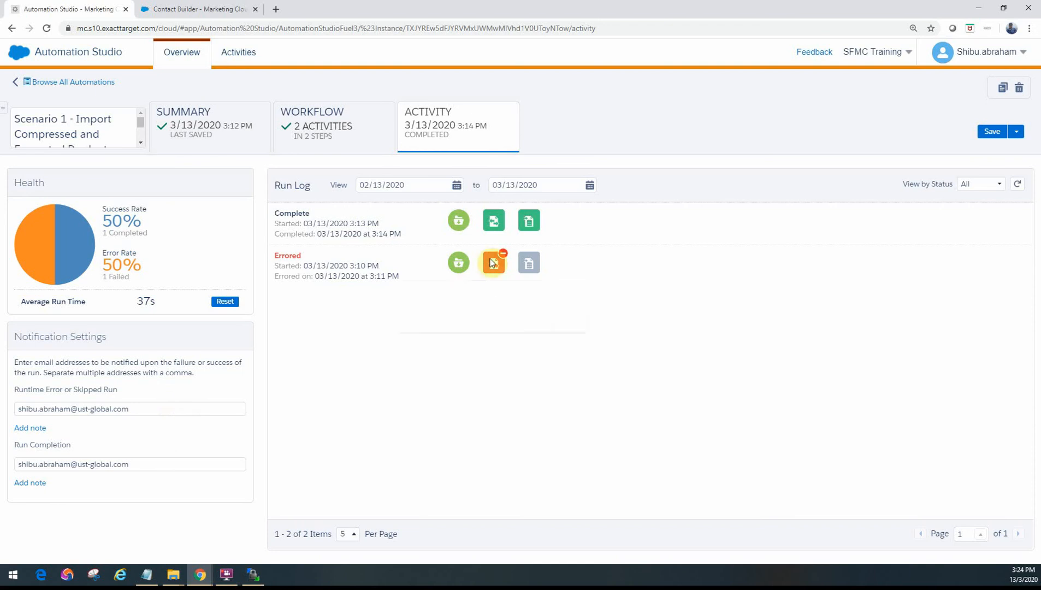
{"action": "mouse_move", "coordinate": [493, 262]}
Step: Check the notification e-mail fields for Runtime Error or Skipped Run and Run Completion without changing them
{"action": "left_click", "coordinate": [157, 411]}
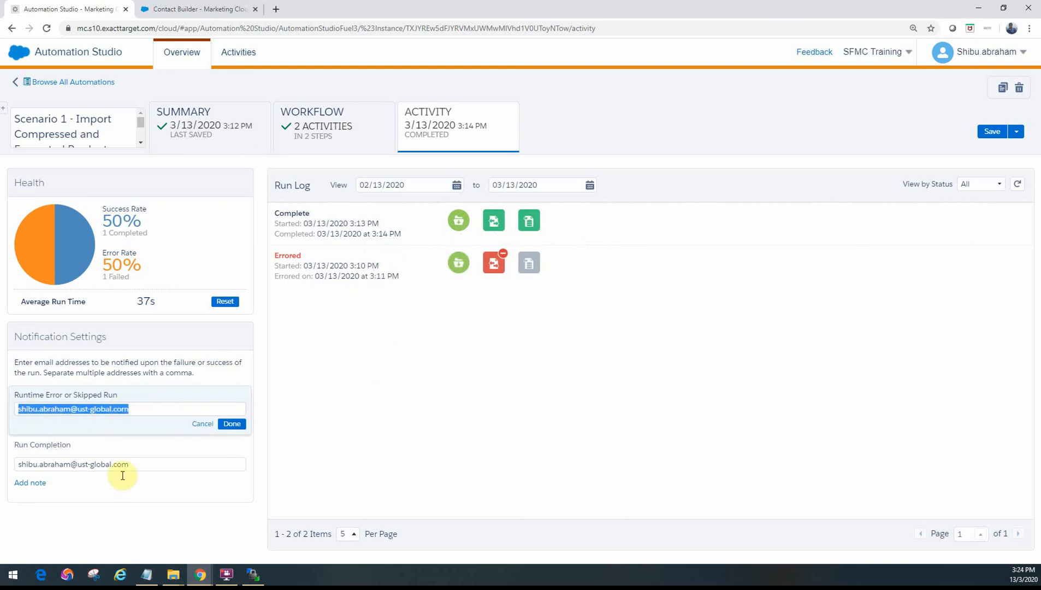
{"action": "left_click", "coordinate": [153, 464]}
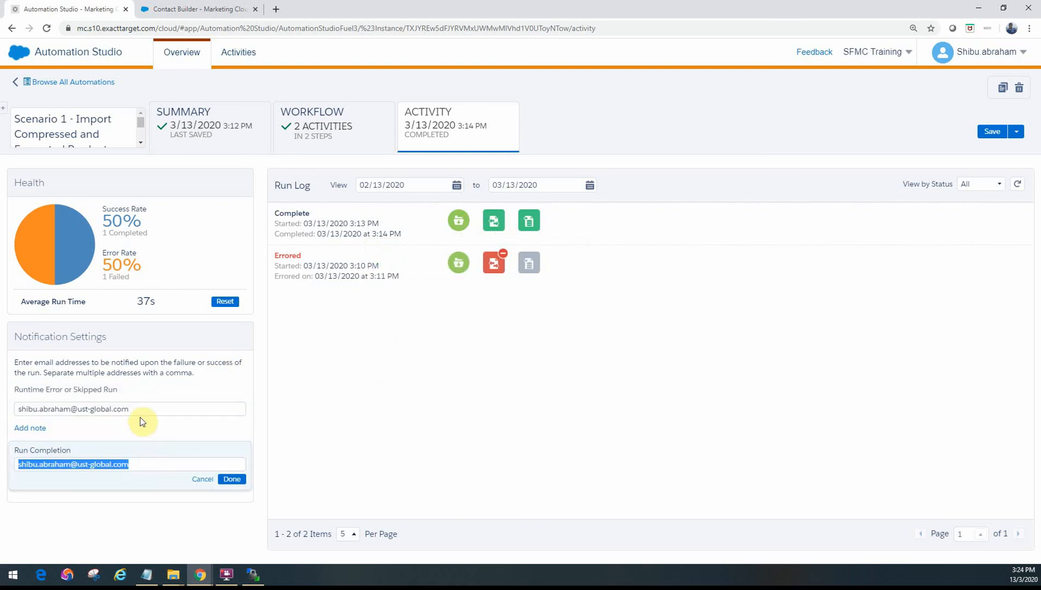
{"action": "left_click", "coordinate": [198, 432]}
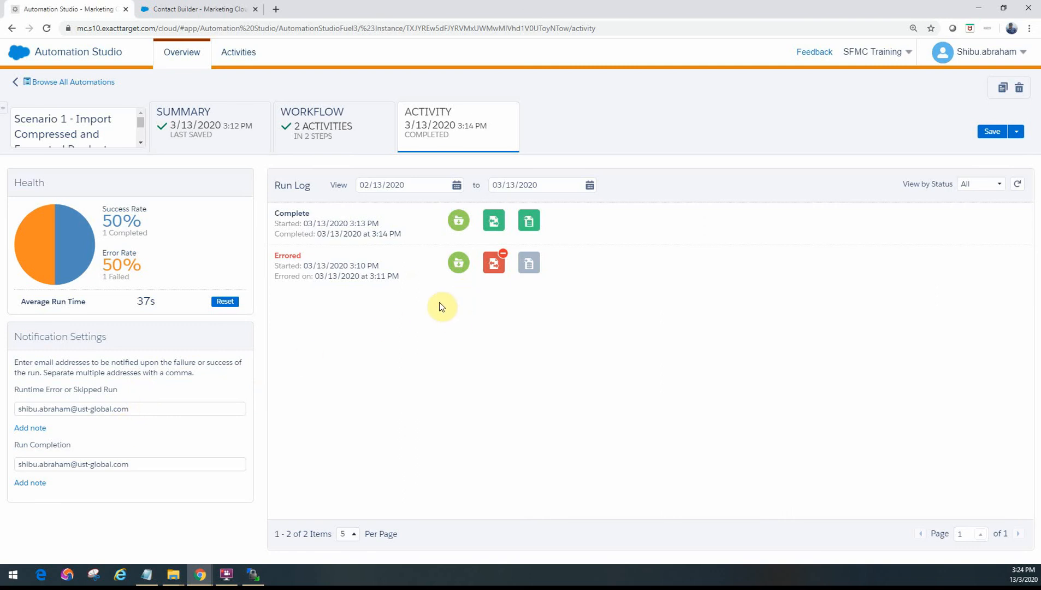
Step: Switch to WinSCP, try to trigger the automation by uploading products.zip.pgp to /Import/FileDrops/, and refresh the automation's run log
{"action": "left_click_drag", "start_coordinate": [1, 235], "coordinate": [632, 259]}
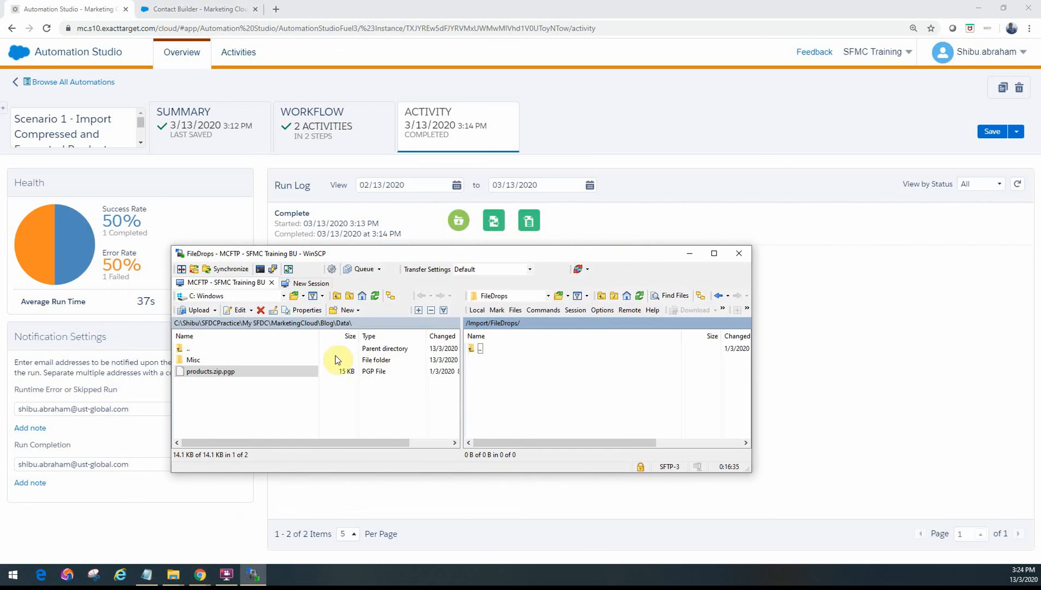
{"action": "left_click_drag", "start_coordinate": [239, 372], "coordinate": [498, 377]}
{"action": "left_click", "coordinate": [479, 395]}
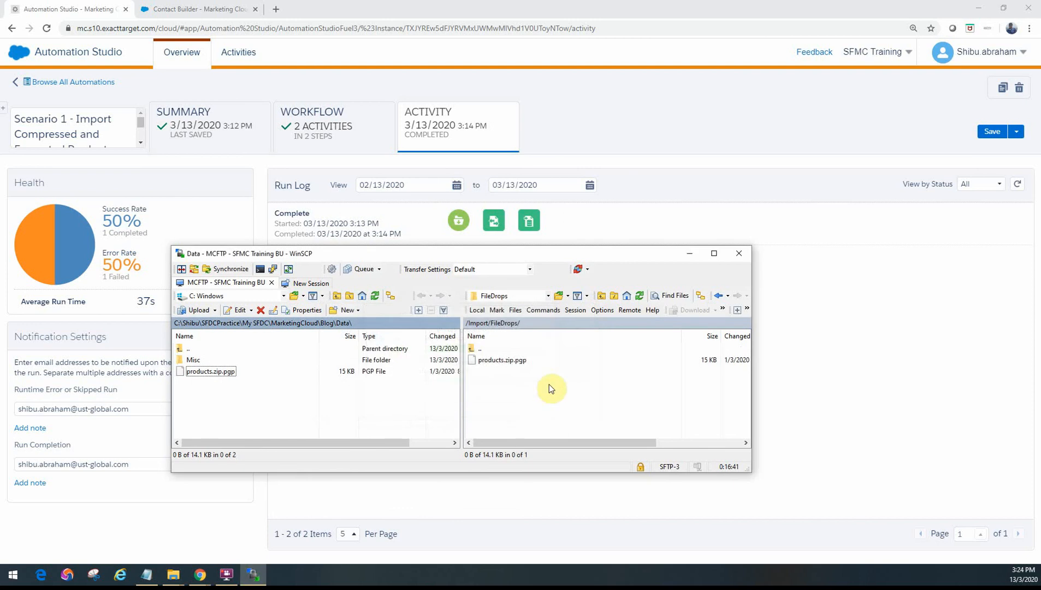
{"action": "left_click_drag", "start_coordinate": [545, 255], "coordinate": [0, 327]}
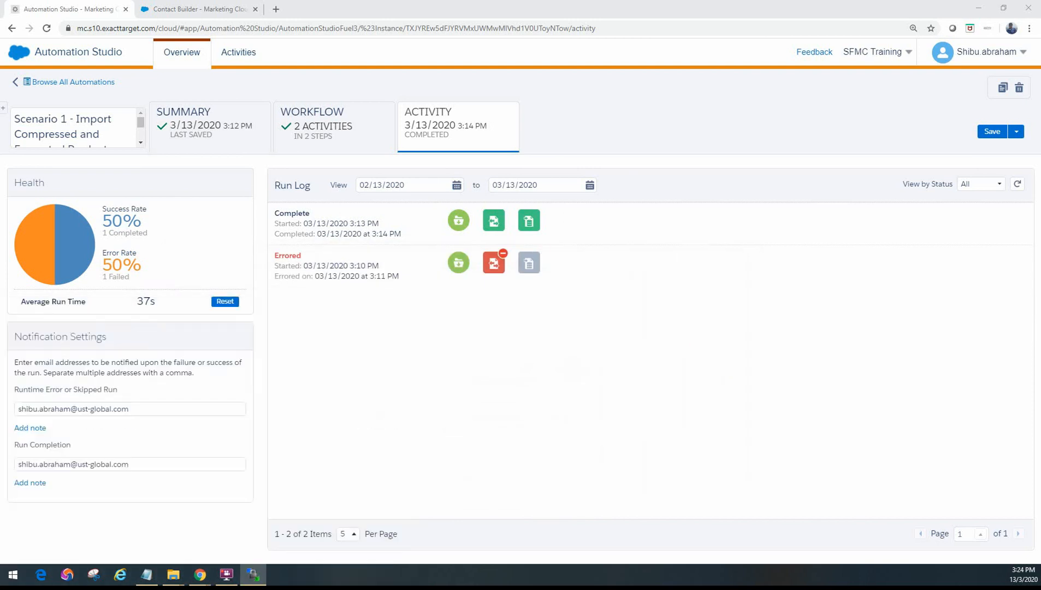
{"action": "left_click", "coordinate": [1017, 185]}
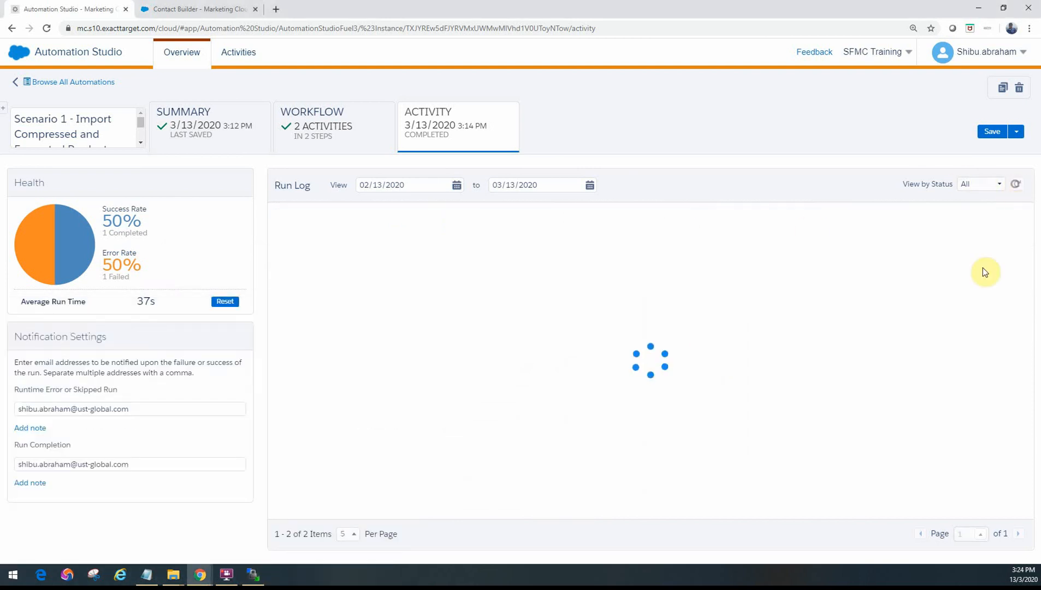
{"action": "left_click", "coordinate": [1016, 186]}
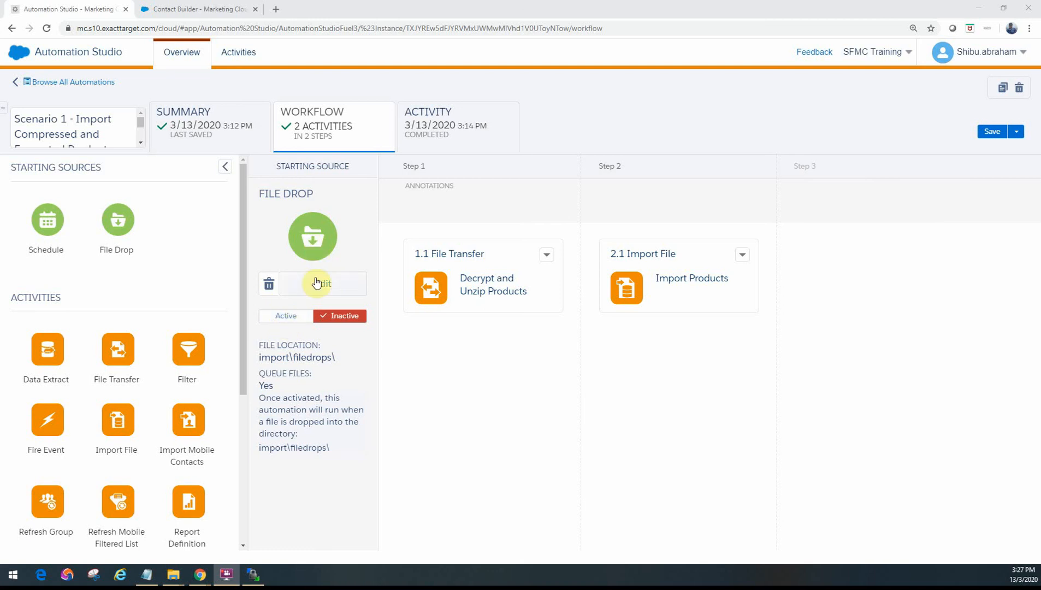
Step: Activate the automation's file drop starting source, check the run log and return to the workflow
{"action": "left_click", "coordinate": [284, 318]}
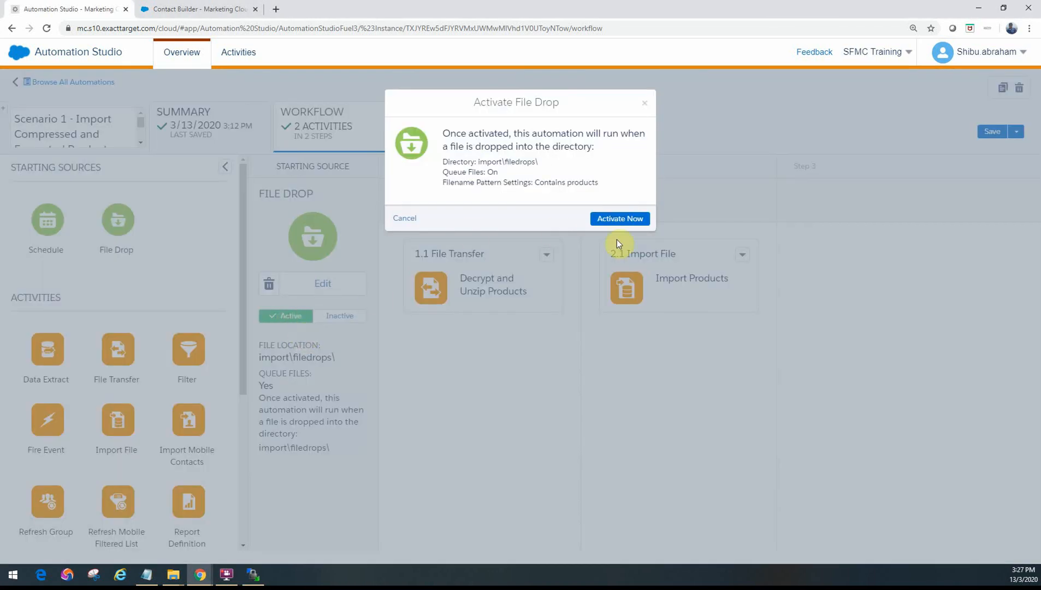
{"action": "left_click", "coordinate": [614, 219]}
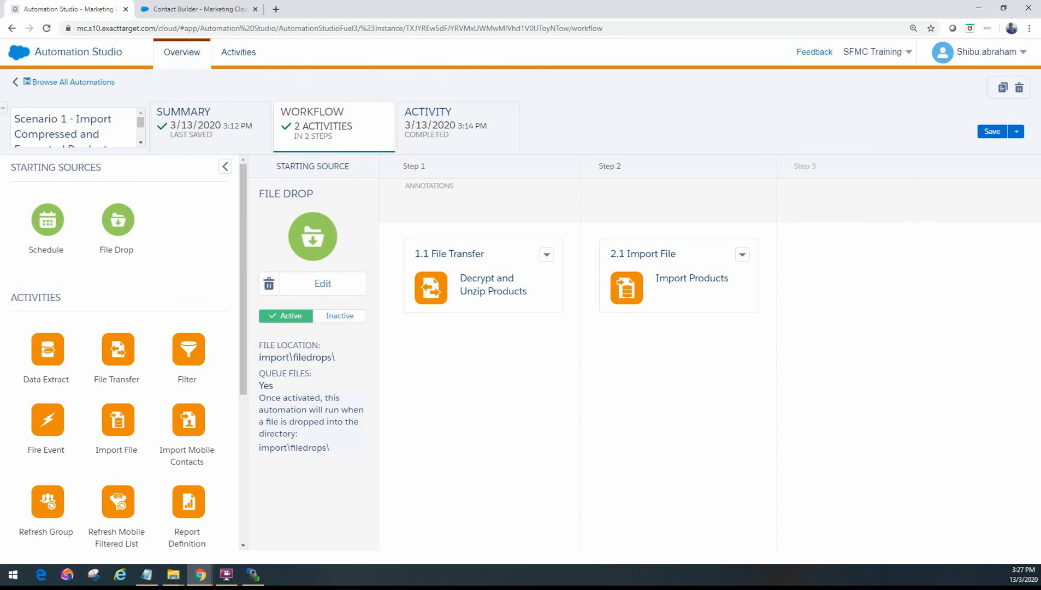
{"action": "key", "text": "alt+Tab"}
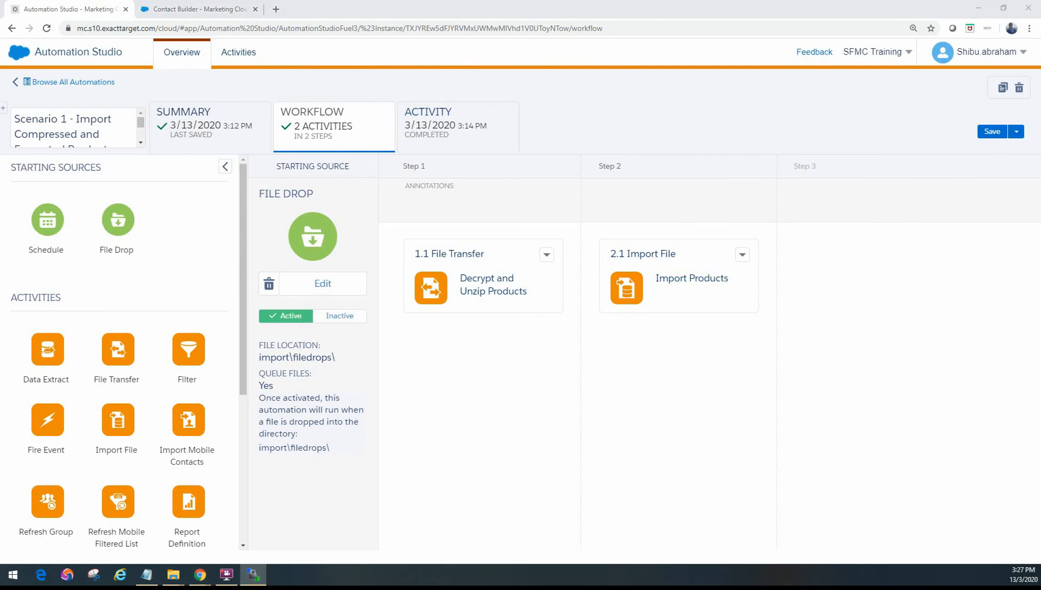
{"action": "left_click", "coordinate": [419, 144]}
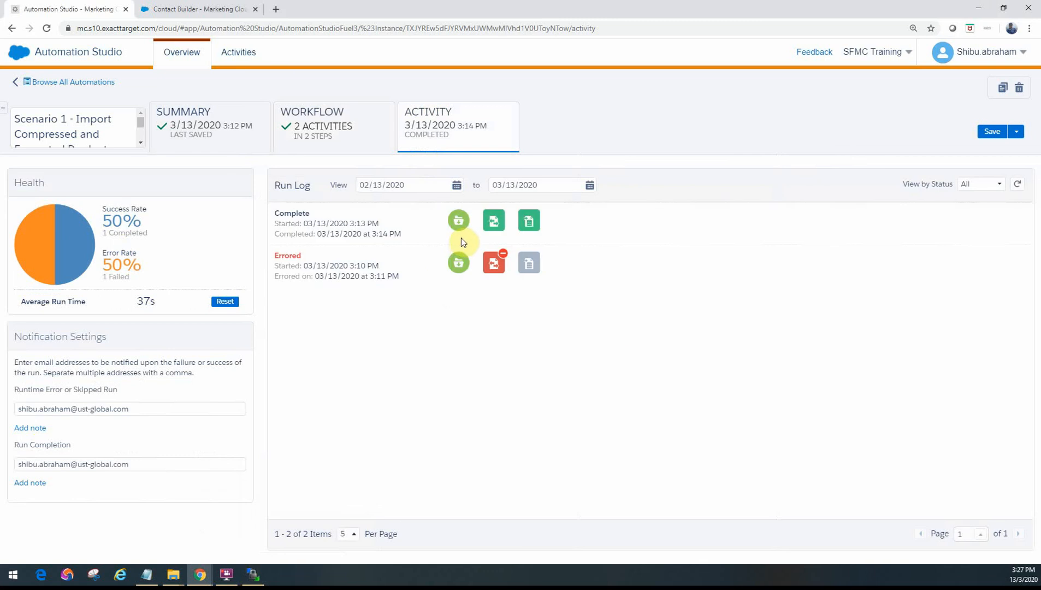
{"action": "left_click", "coordinate": [301, 138]}
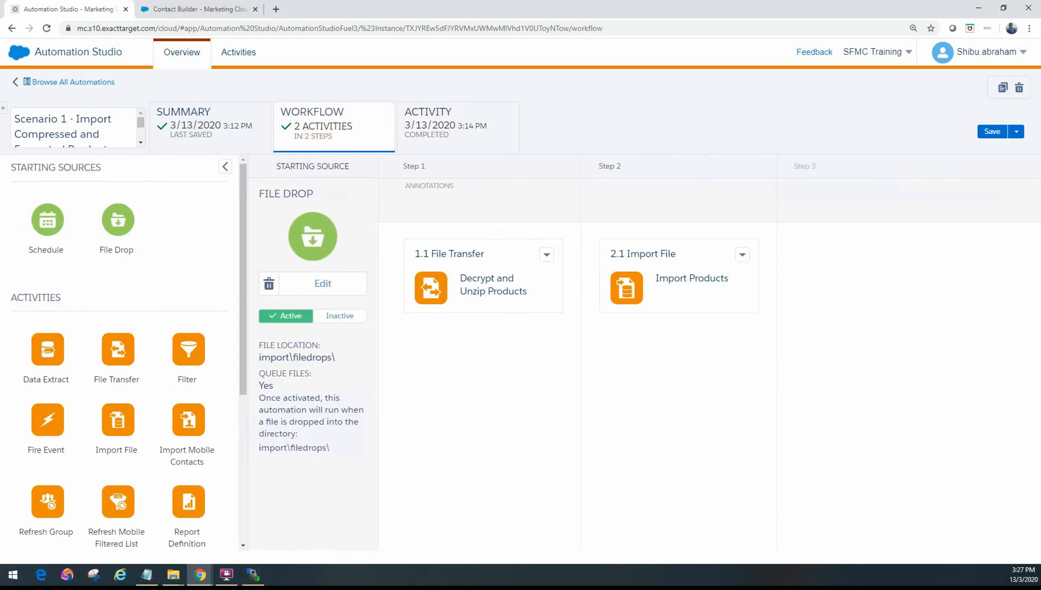
Step: Switch to WinSCP and upload products.zip.pgp from the local Data folder to /Import/FileDrops/
{"action": "left_click_drag", "start_coordinate": [0, 254], "coordinate": [721, 279]}
{"action": "left_click", "coordinate": [311, 393]}
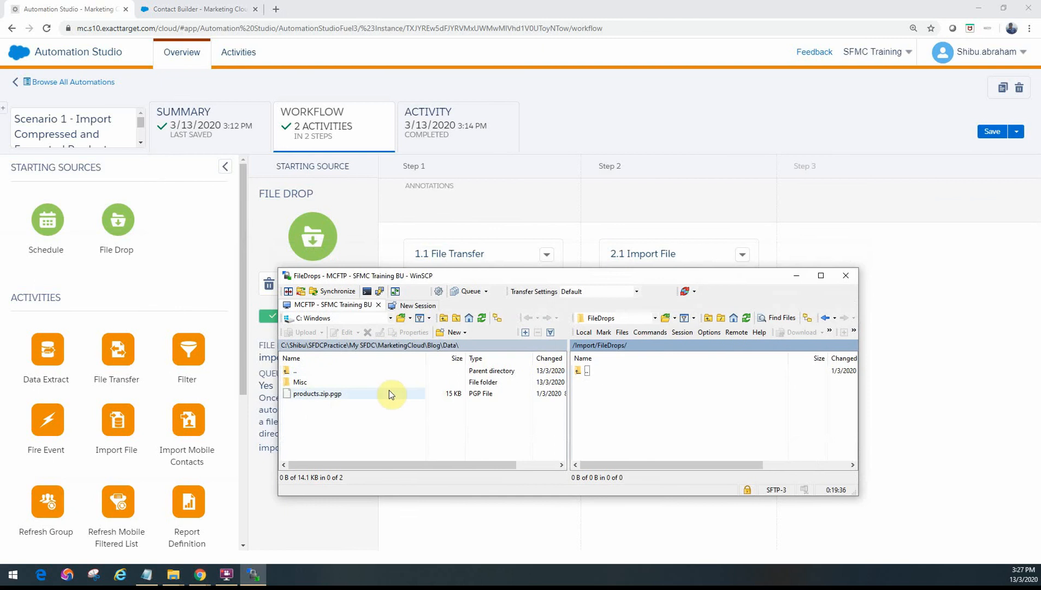
{"action": "left_click_drag", "start_coordinate": [322, 396], "coordinate": [641, 416]}
{"action": "left_click", "coordinate": [601, 419]}
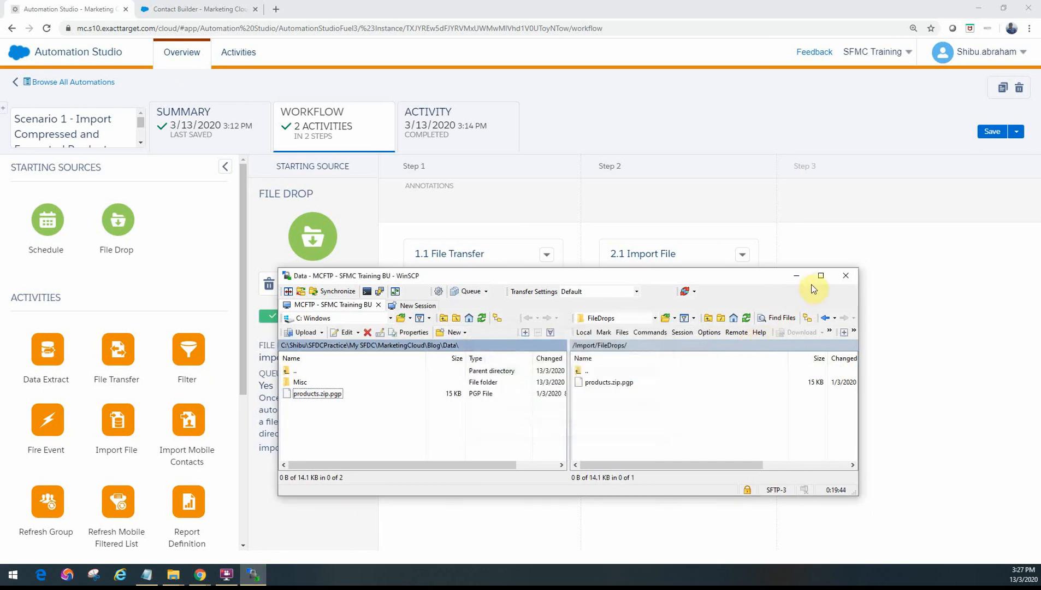
{"action": "left_click", "coordinate": [796, 275]}
Step: Follow the new run in the run log, refreshing it and checking its file drop, transfer and import details, plus the errored run's file transfer
{"action": "left_click", "coordinate": [484, 133]}
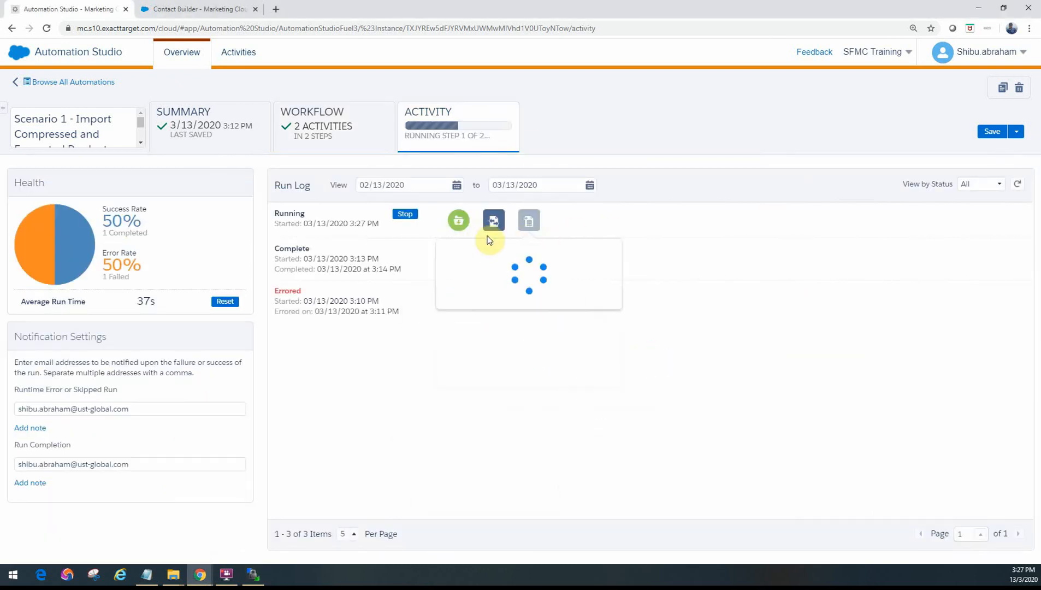
{"action": "mouse_move", "coordinate": [460, 225]}
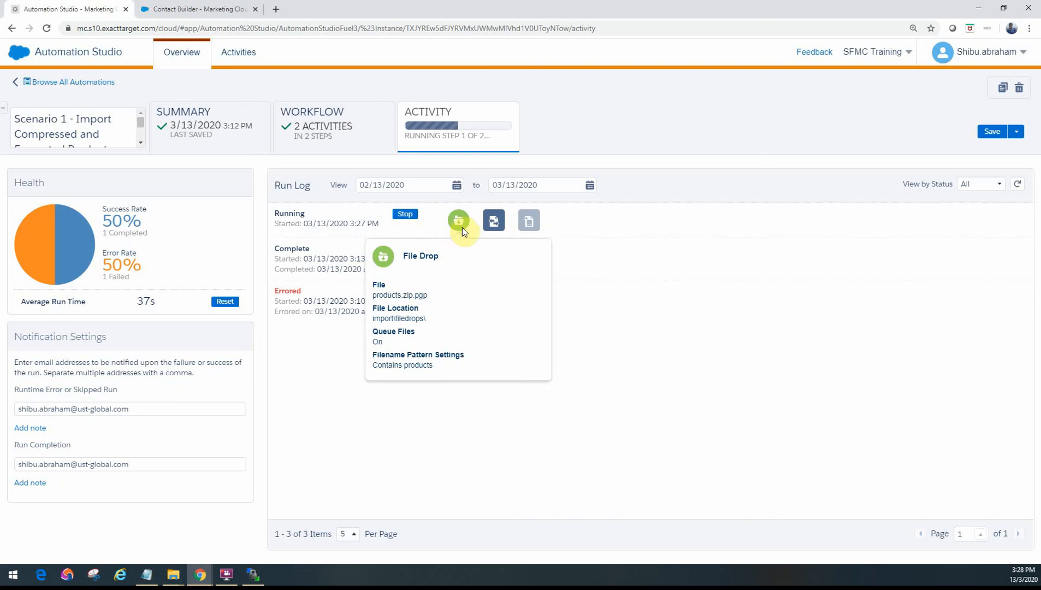
{"action": "left_click", "coordinate": [1018, 184]}
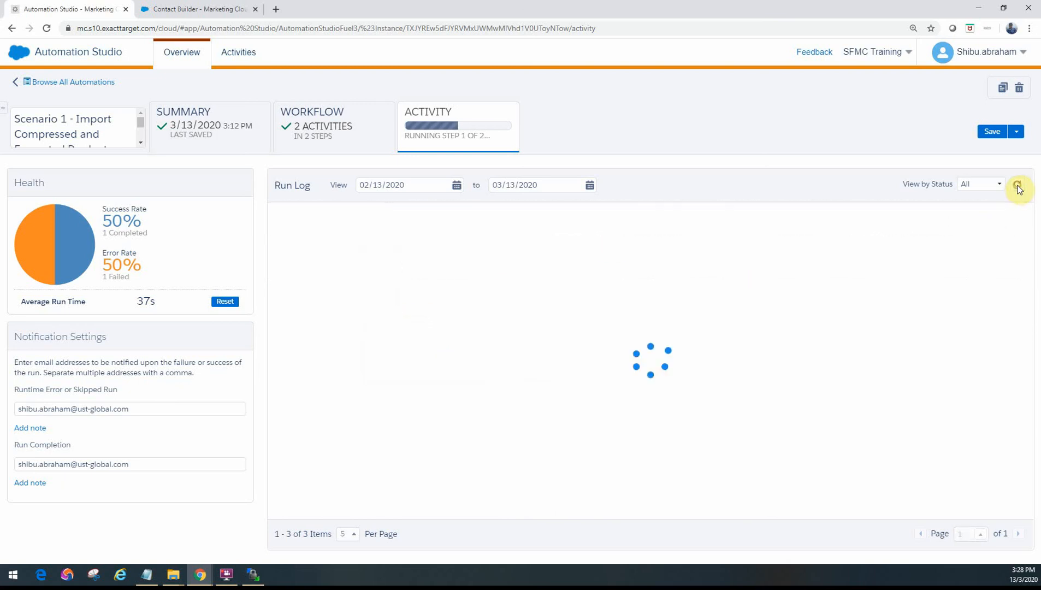
{"action": "mouse_move", "coordinate": [503, 226]}
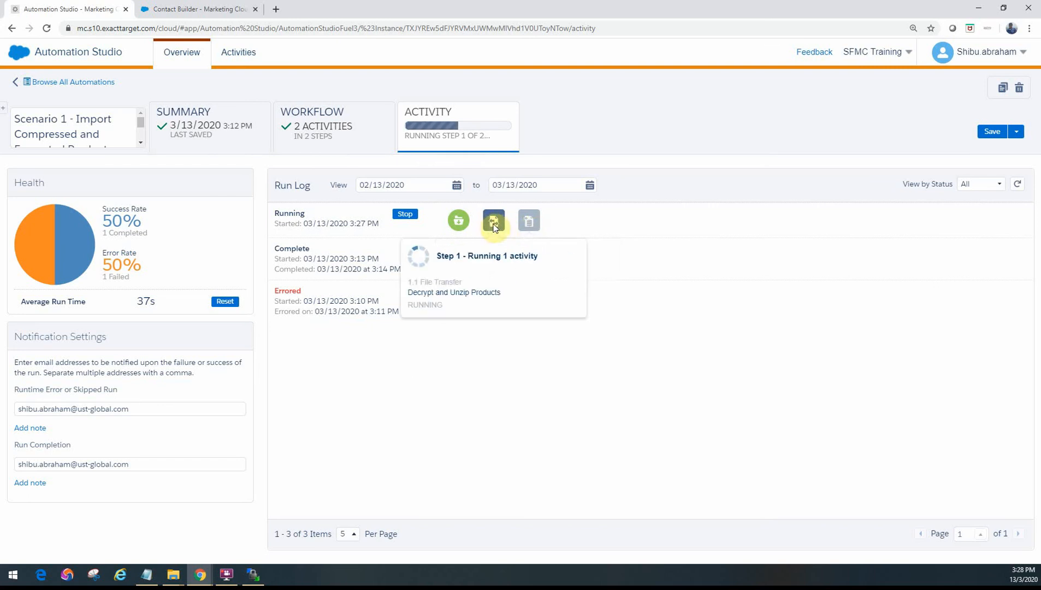
{"action": "left_click", "coordinate": [1018, 184]}
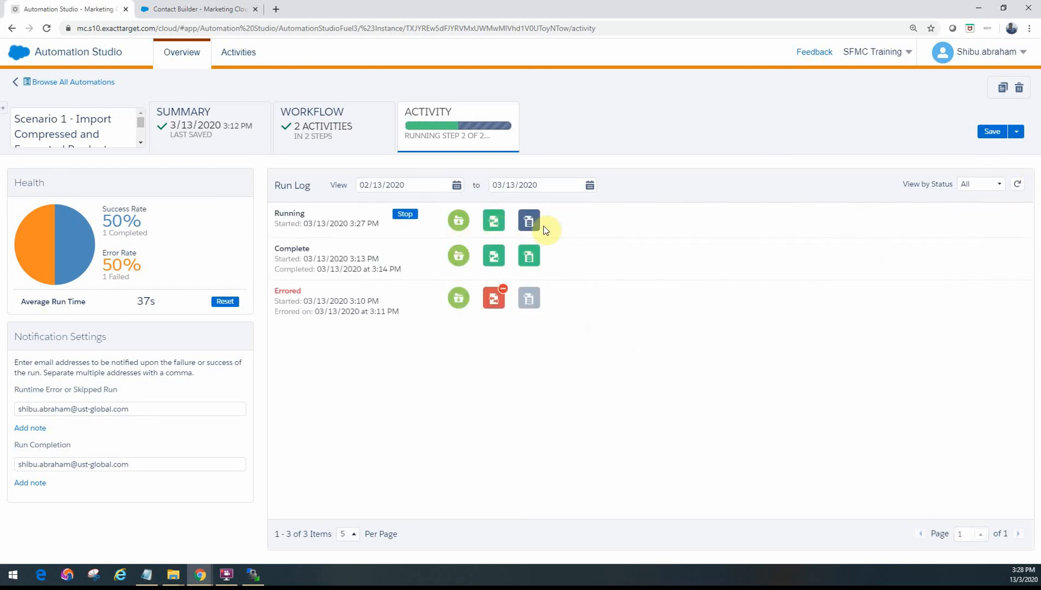
{"action": "mouse_move", "coordinate": [531, 224]}
{"action": "left_click", "coordinate": [1017, 184]}
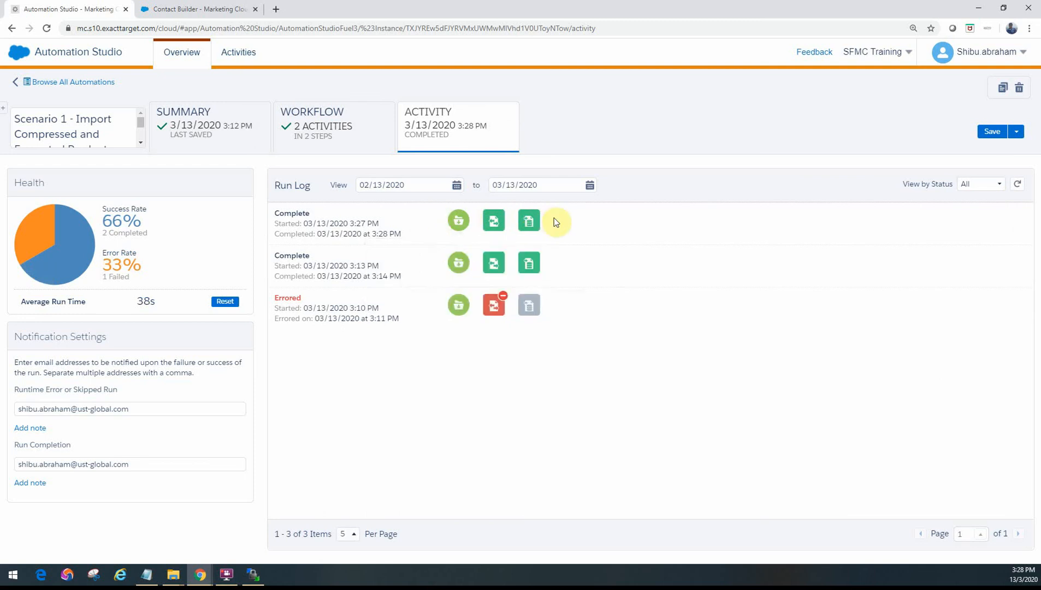
{"action": "mouse_move", "coordinate": [528, 222]}
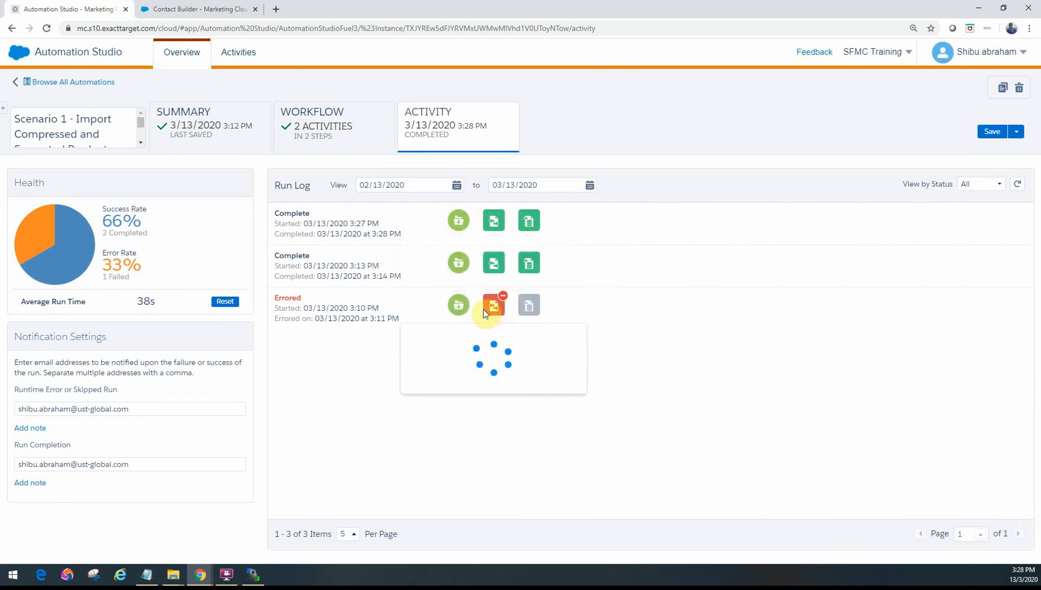
{"action": "mouse_move", "coordinate": [491, 311]}
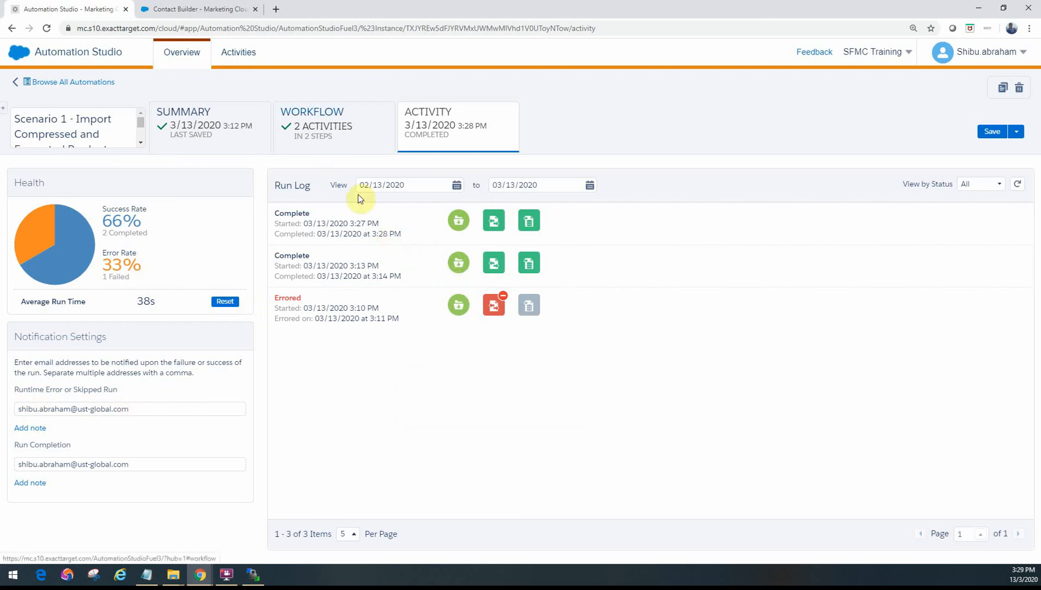
Step: Reload the Training folder's data extensions in Contact Builder, check Product Catalog's record count, and return to the automation's workflow
{"action": "left_click", "coordinate": [199, 11]}
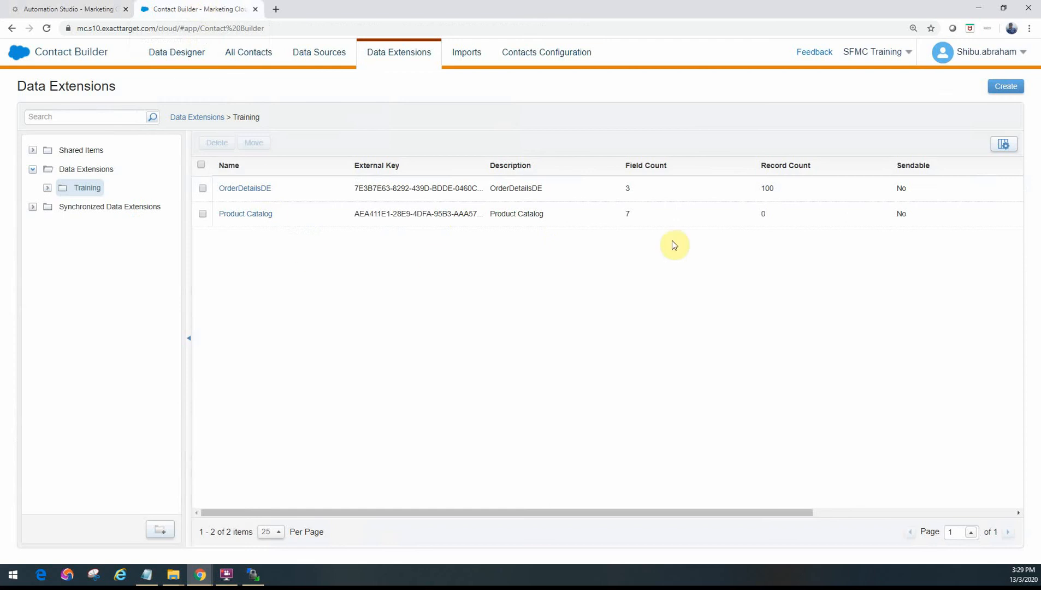
{"action": "left_click", "coordinate": [90, 173]}
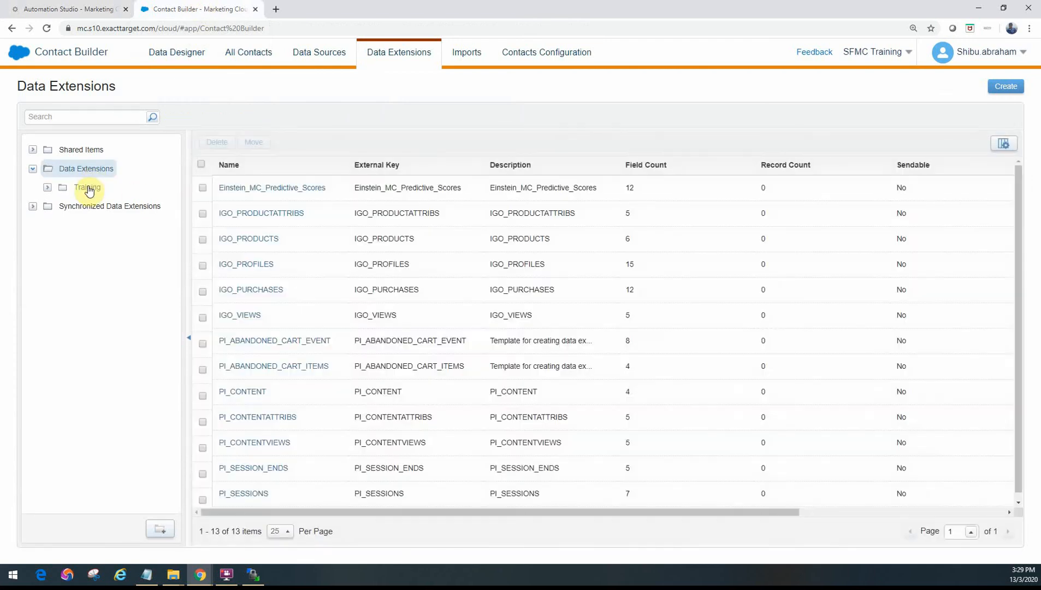
{"action": "left_click", "coordinate": [88, 189]}
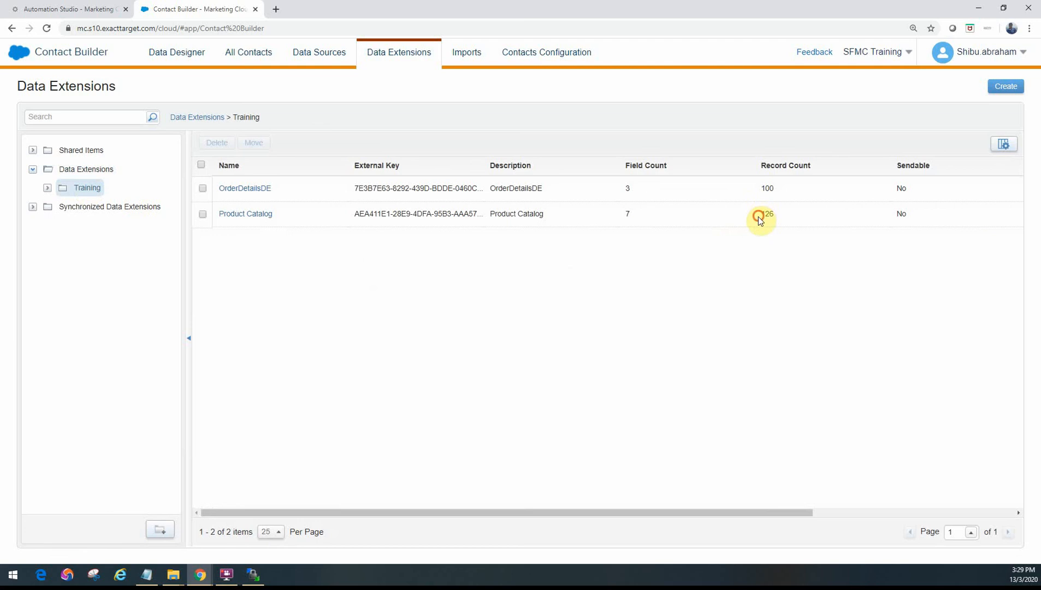
{"action": "left_click_drag", "start_coordinate": [758, 217], "coordinate": [774, 219]}
{"action": "left_click", "coordinate": [66, 9]}
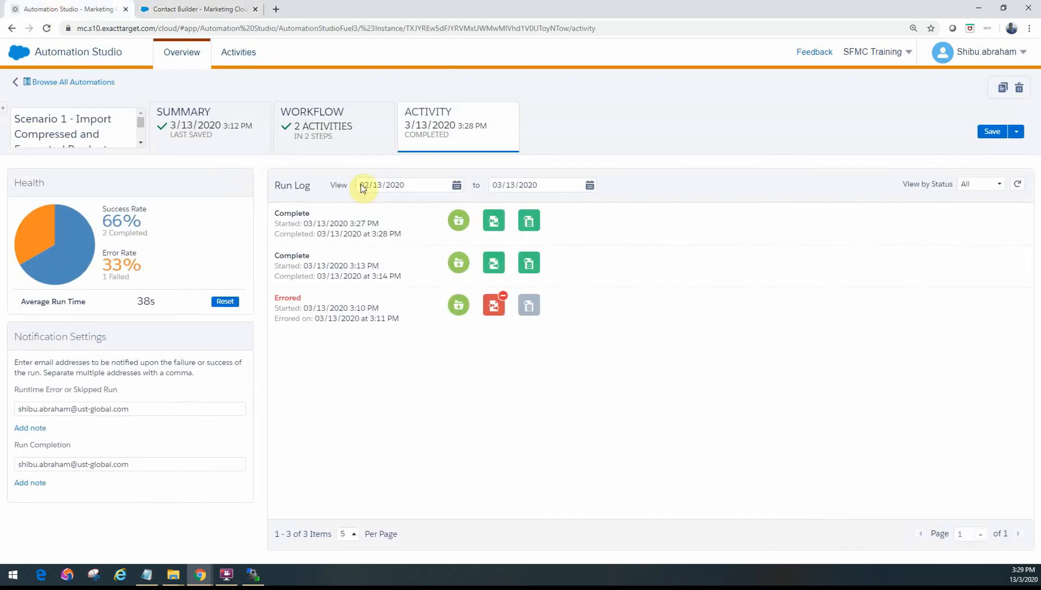
{"action": "left_click", "coordinate": [330, 132]}
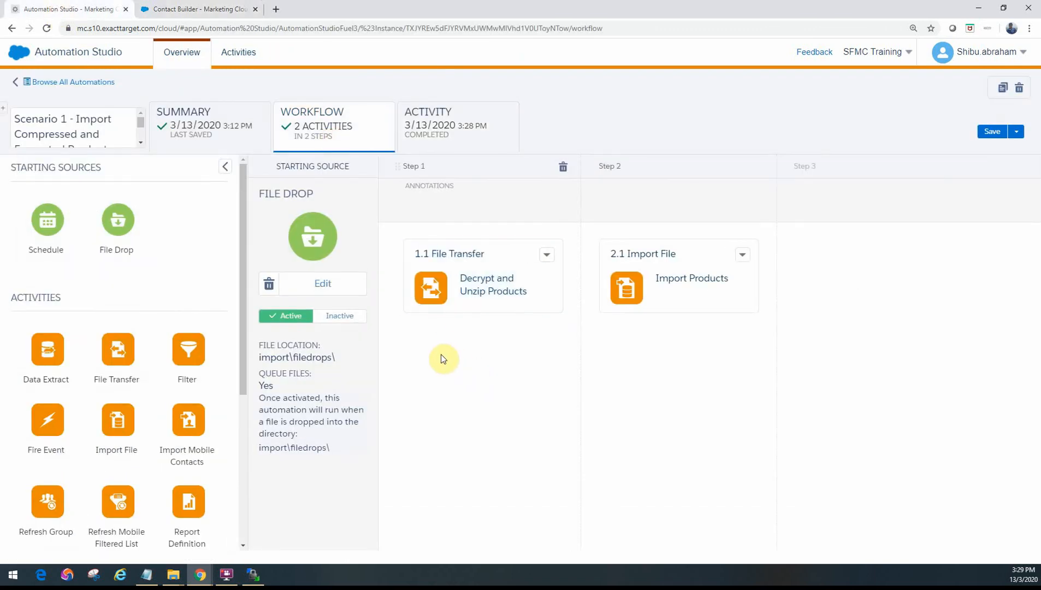